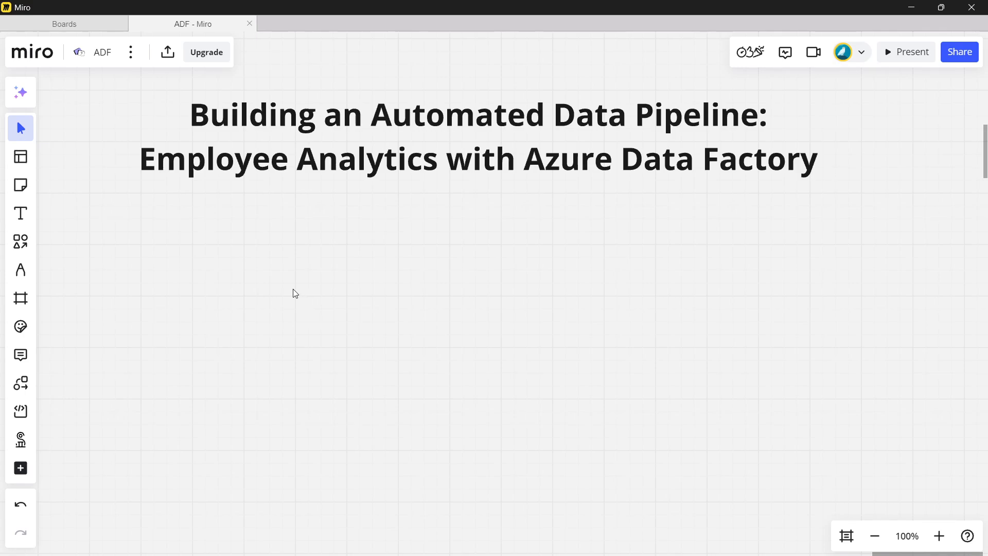
Draw a wide rectangle below the title and add a smaller box inside it labelled "employee.json" at font size 24.
click(31, 240)
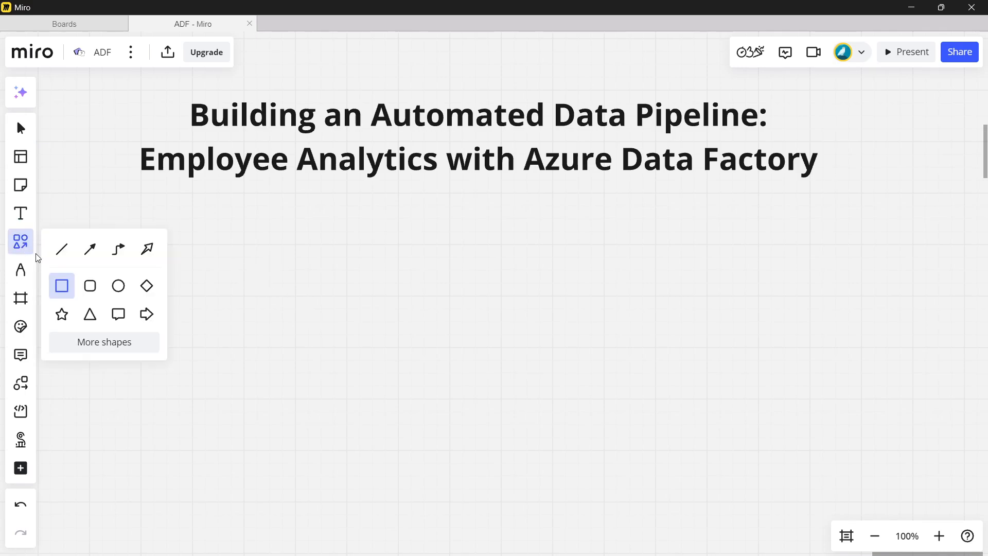
drag(247, 240, 755, 337)
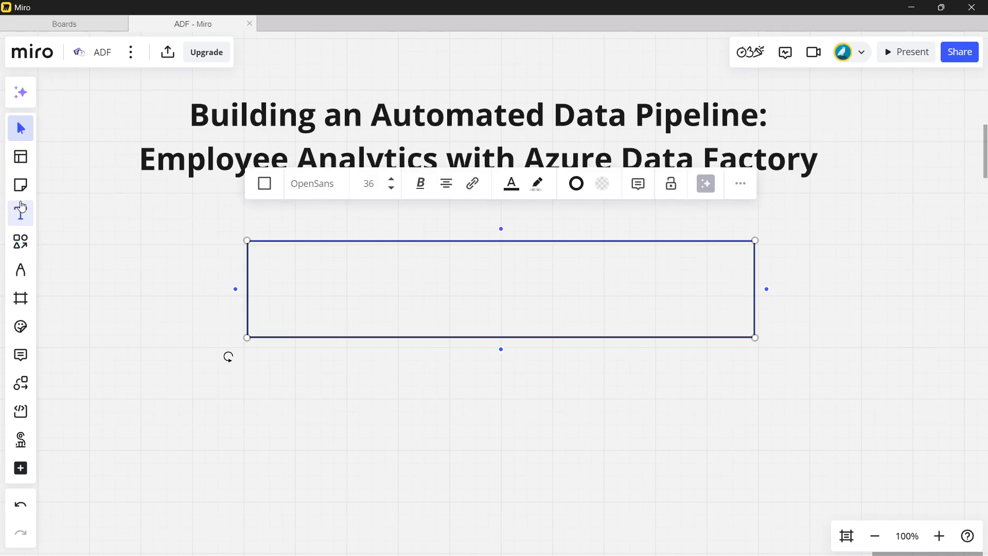
click(20, 242)
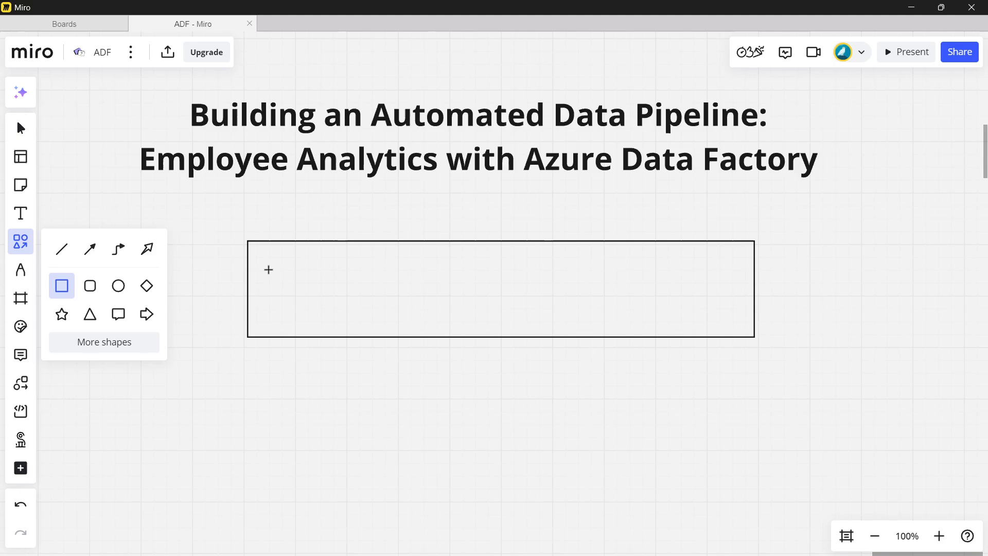
drag(269, 270, 464, 309)
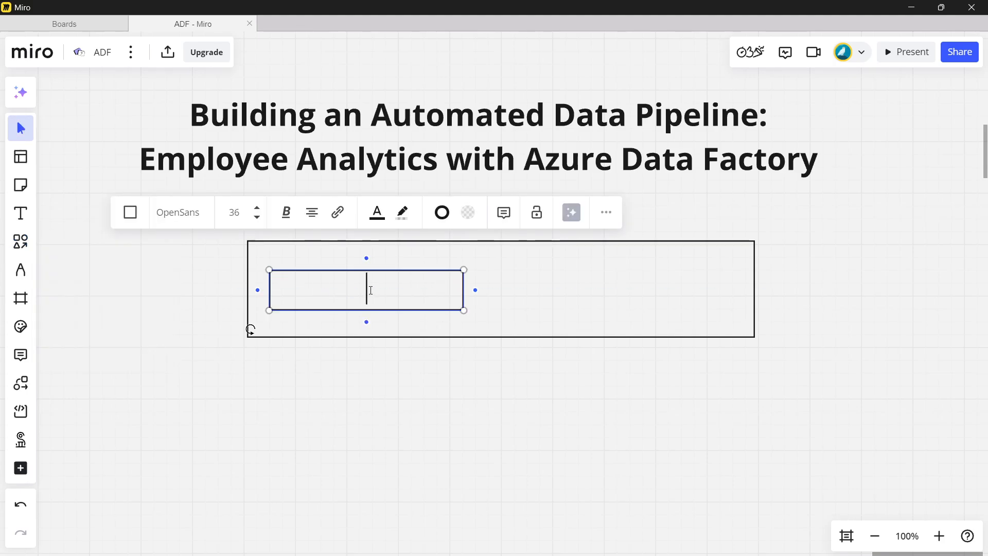
click(257, 217)
text(emp)
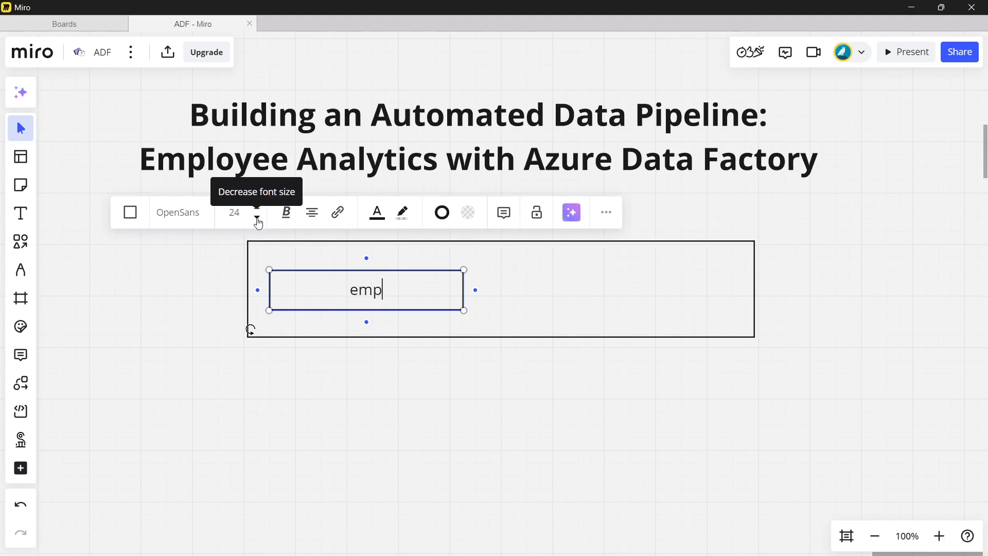
text(loyee.json)
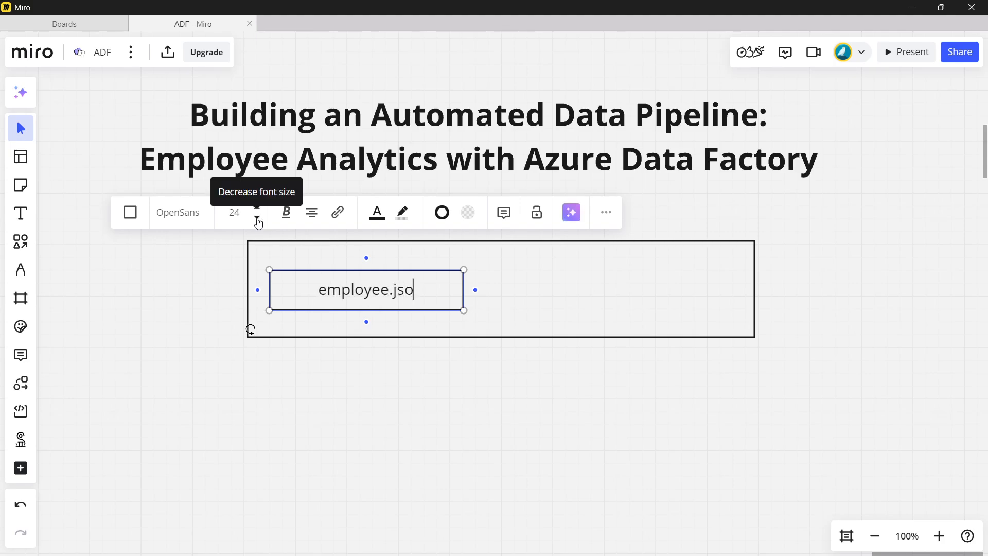
Add a second inner box labelled "department.json" on the right side of the container rectangle, vertically centred in it.
click(20, 241)
drag(555, 271, 750, 311)
text(depa)
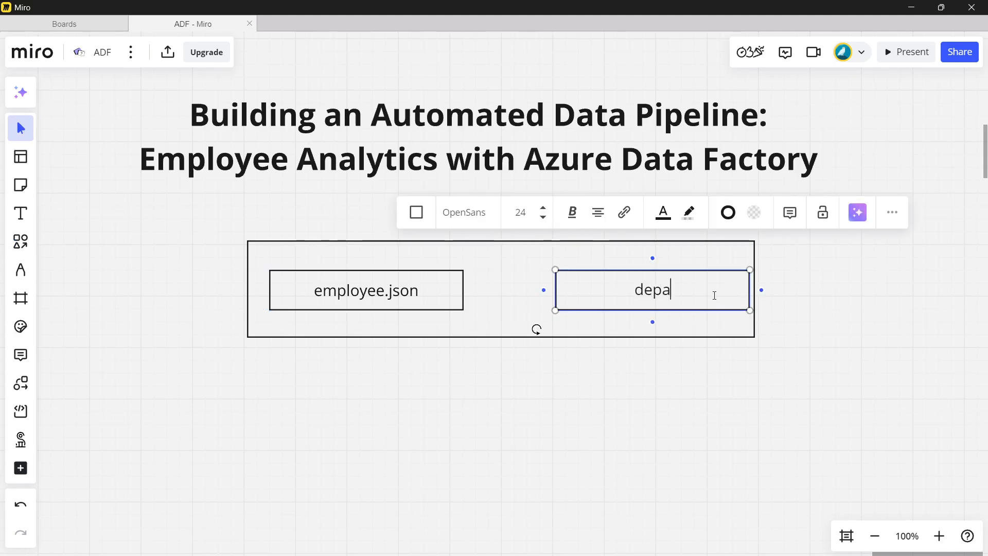
text(rtment.json)
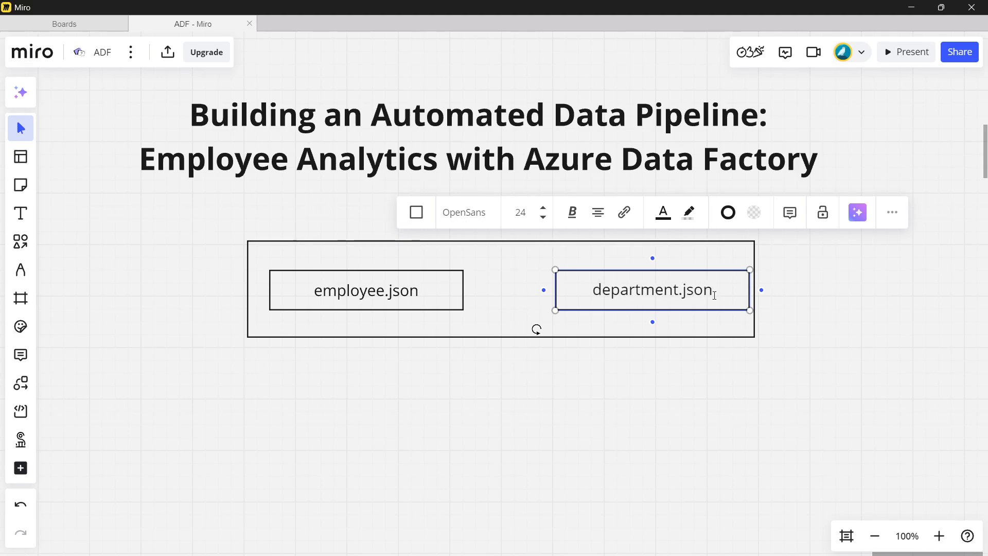
drag(659, 292, 652, 294)
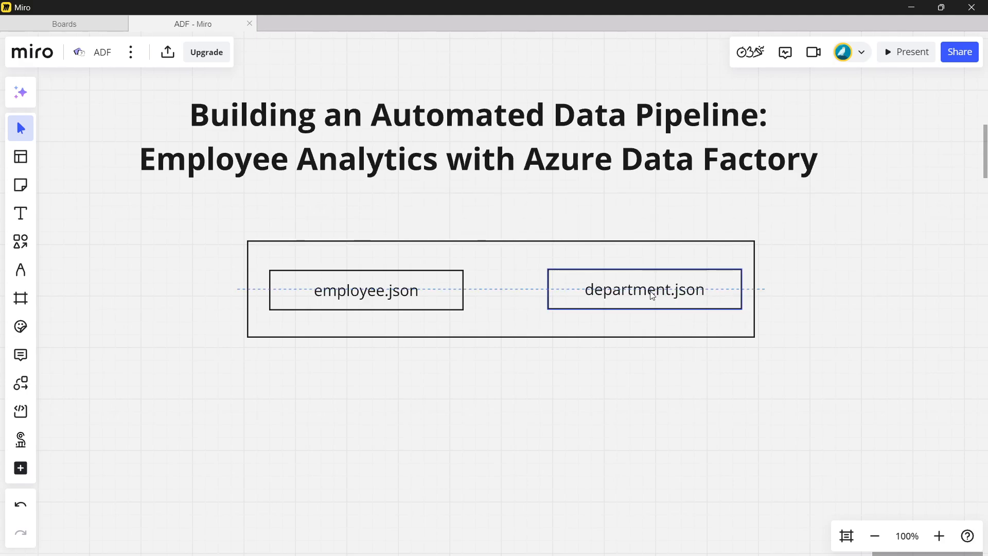
Add the text heading "Raw container" just above the container rectangle.
click(21, 213)
click(247, 222)
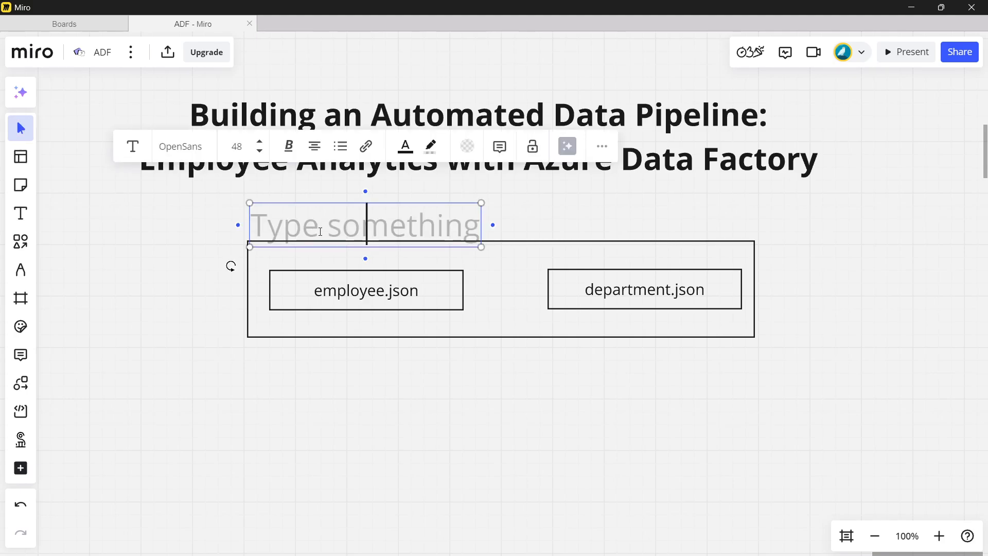
text(ARa)
key(BackSpace)
key(BackSpace)
key(BackSpace)
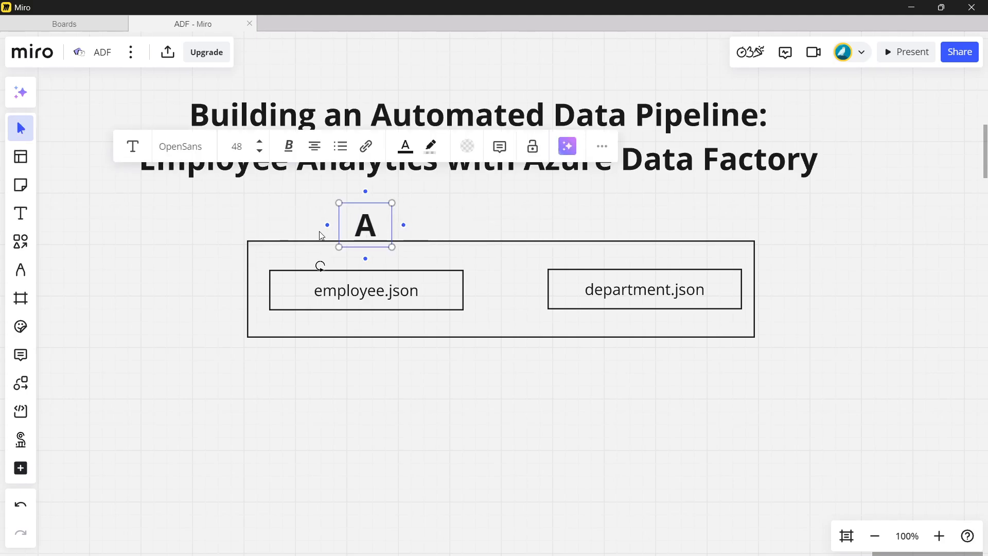
text(Raw container)
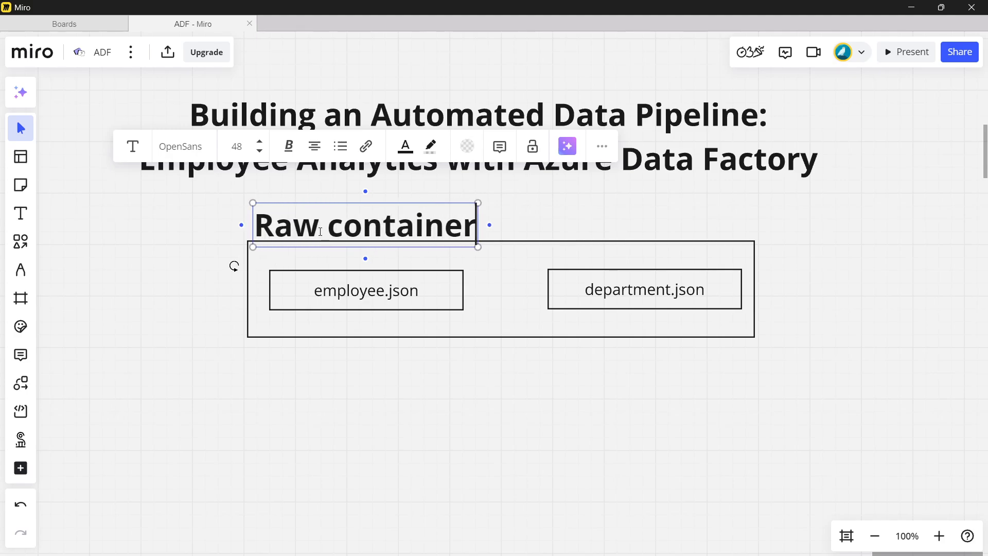
Remove the bold from the "Raw container" heading, shrink it to size 29 and align it with the rectangle's upper-left corner.
key(ctrl+a)
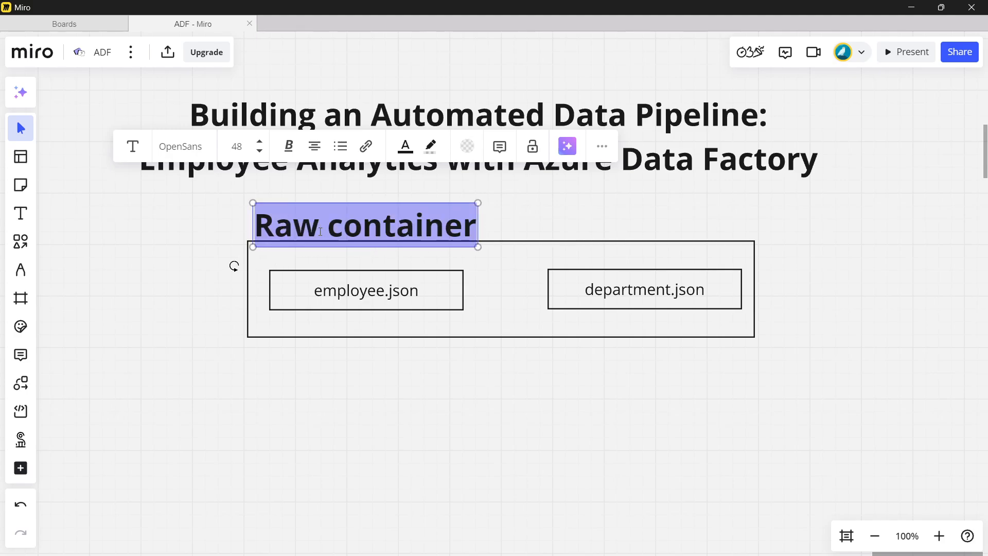
key(ctrl+b)
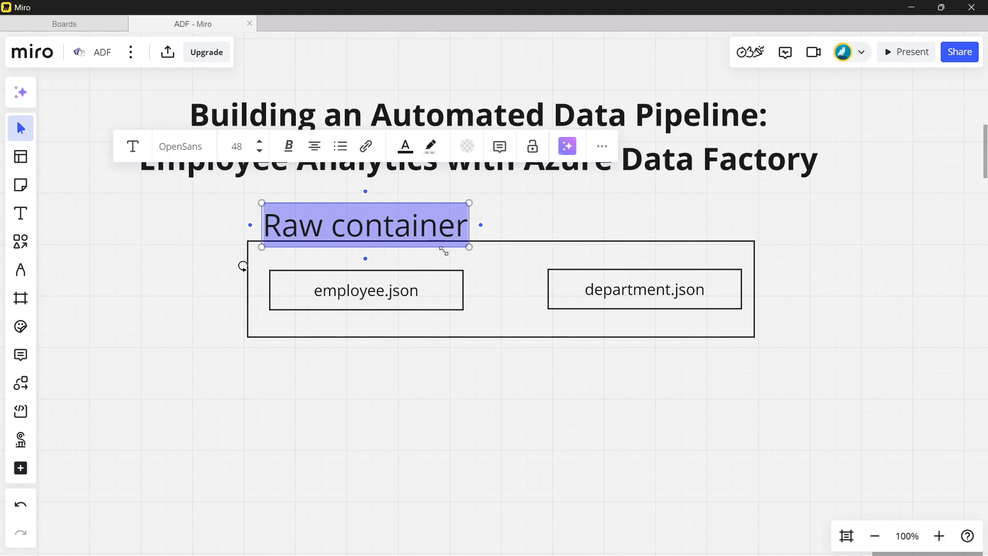
drag(468, 249, 324, 232)
click(434, 218)
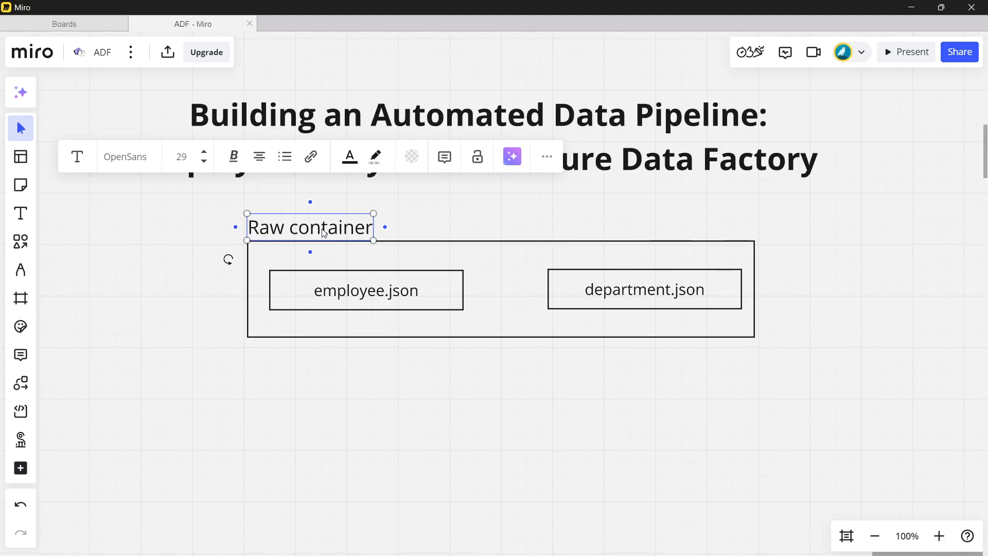
scroll(373, 261, down, 1)
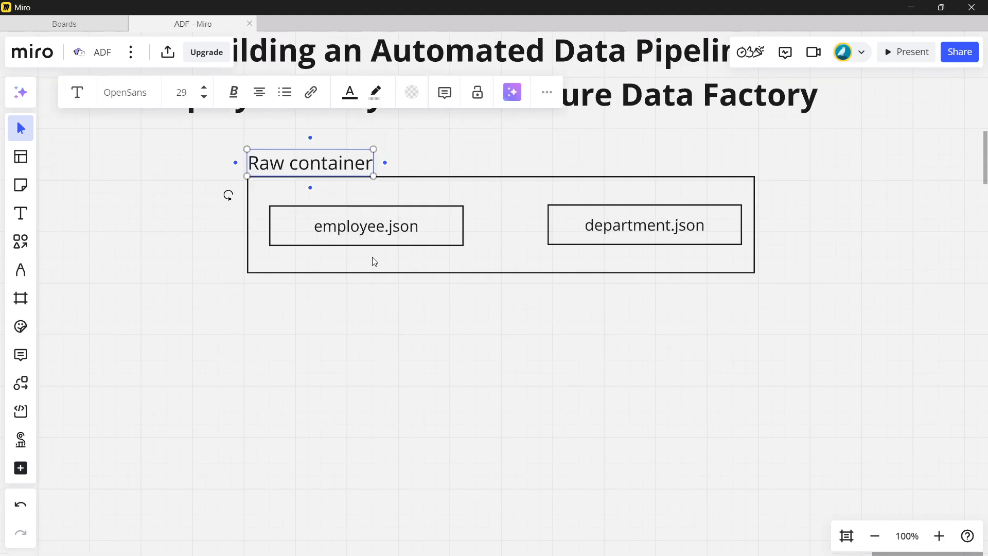
click(463, 348)
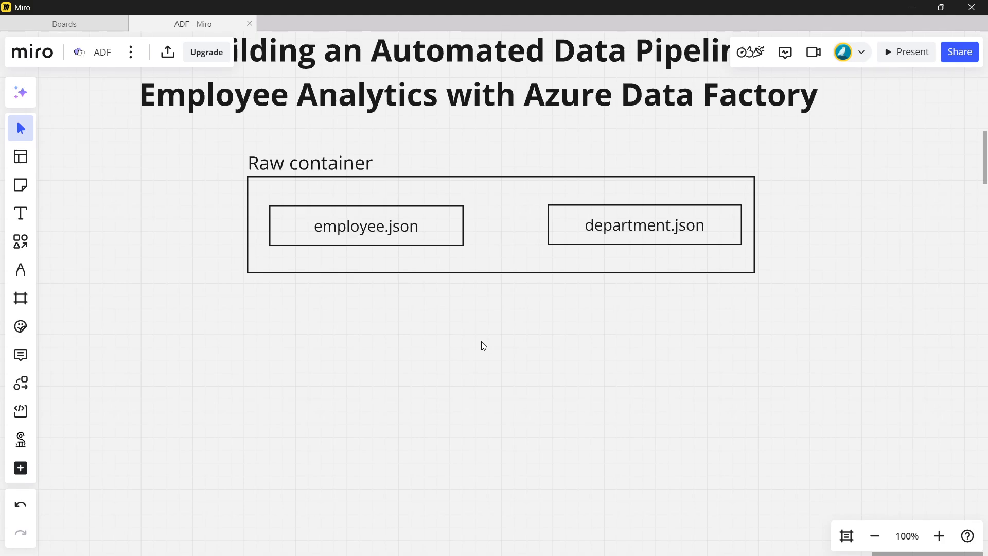
Create an arrow-connected rectangle below the raw container, then make it much taller and extend it equally on both sides.
click(496, 275)
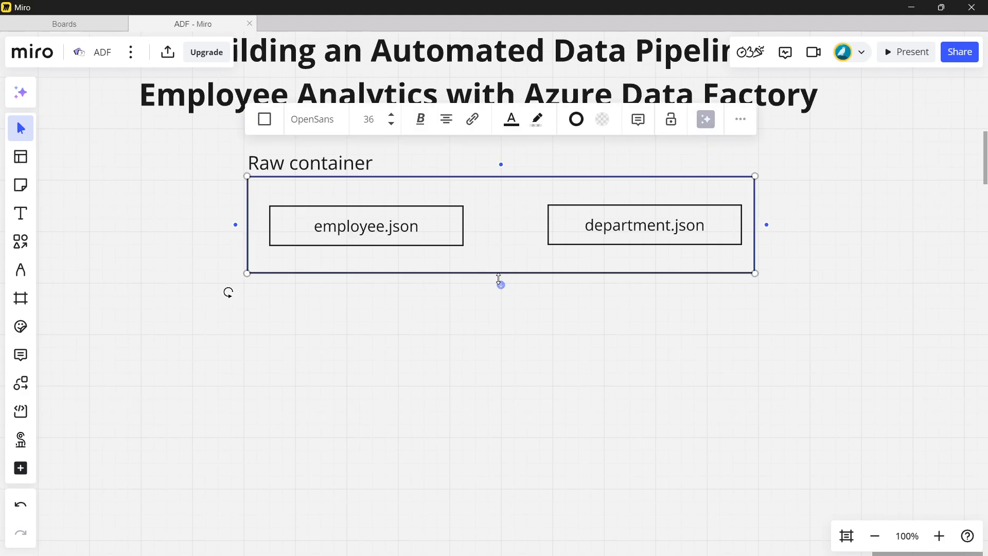
click(501, 283)
scroll(537, 410, down, 4)
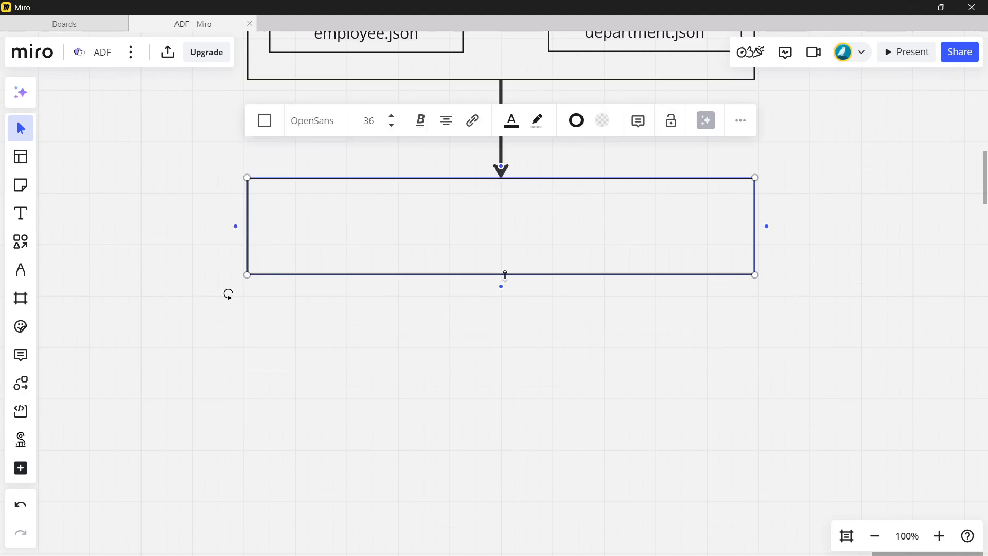
drag(505, 278, 526, 553)
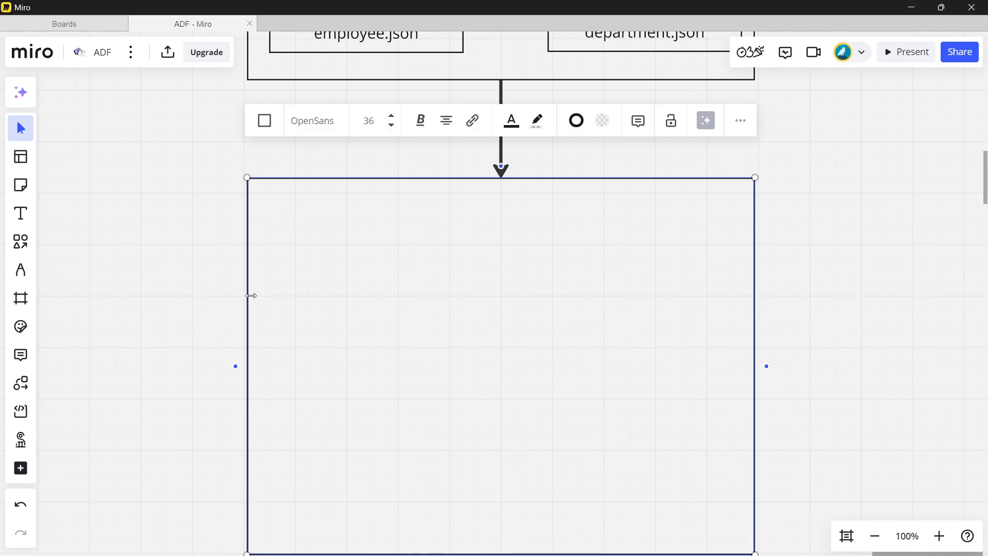
drag(246, 294, 143, 304)
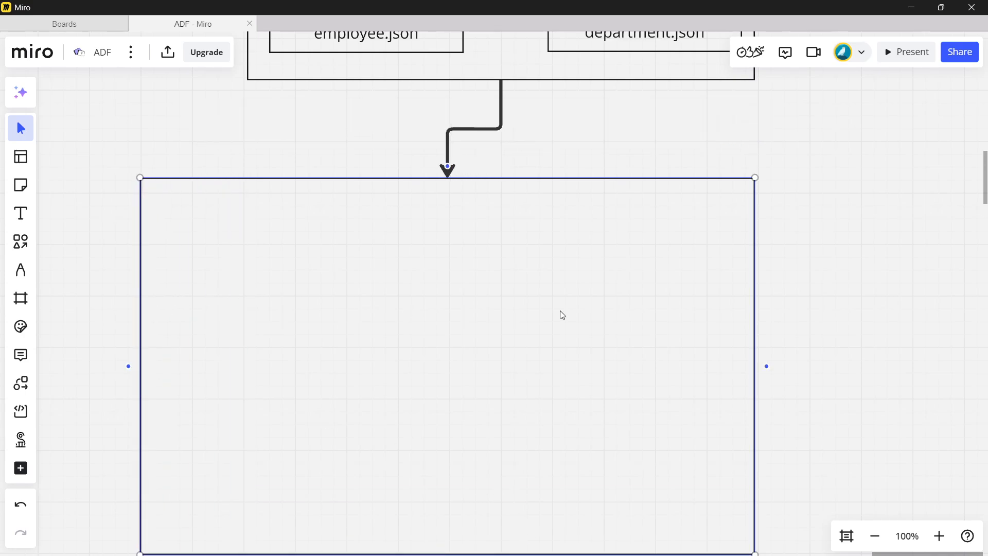
drag(754, 287, 859, 290)
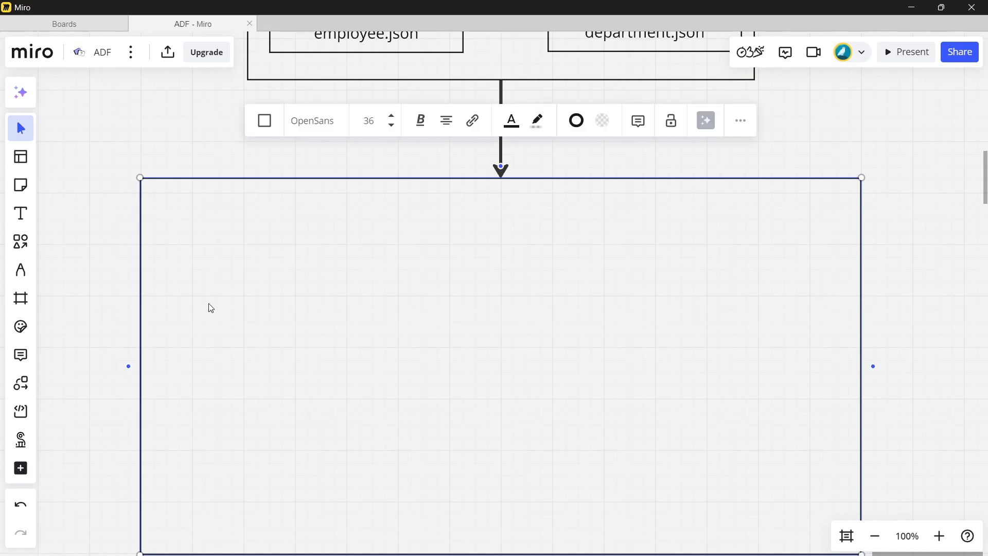
Add the text label "pipeline 1: data ingestion" above the upper-left corner of the large lower rectangle.
click(20, 213)
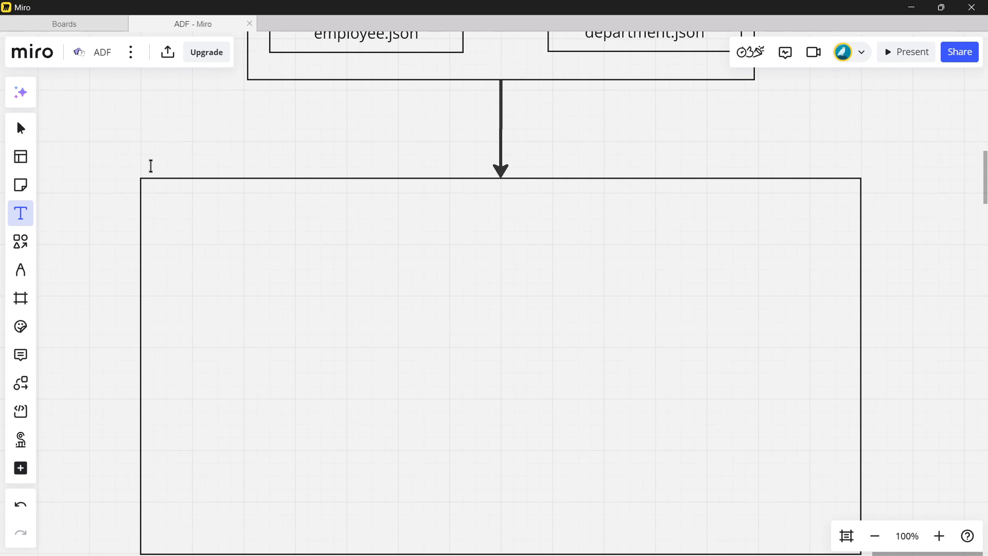
click(153, 166)
text(pipe)
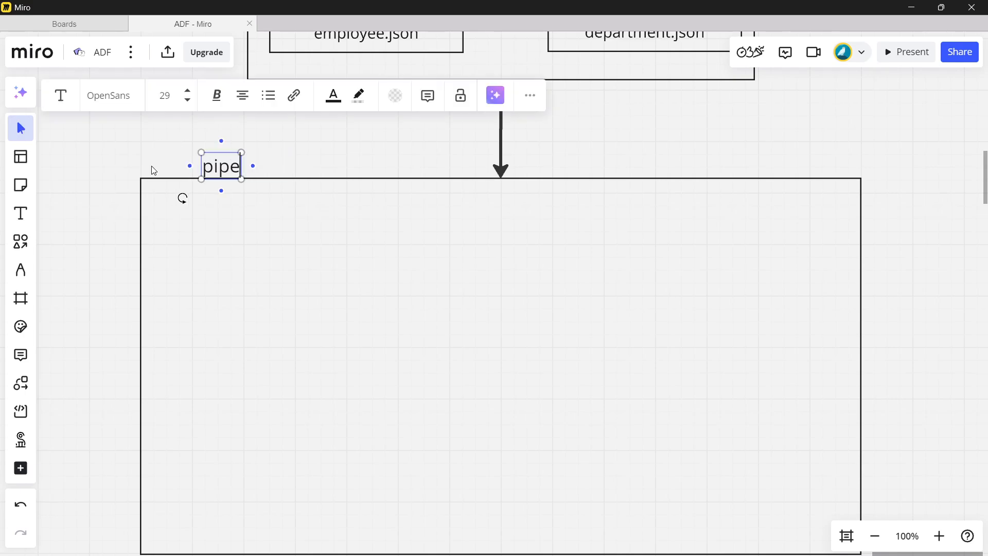
text(line)
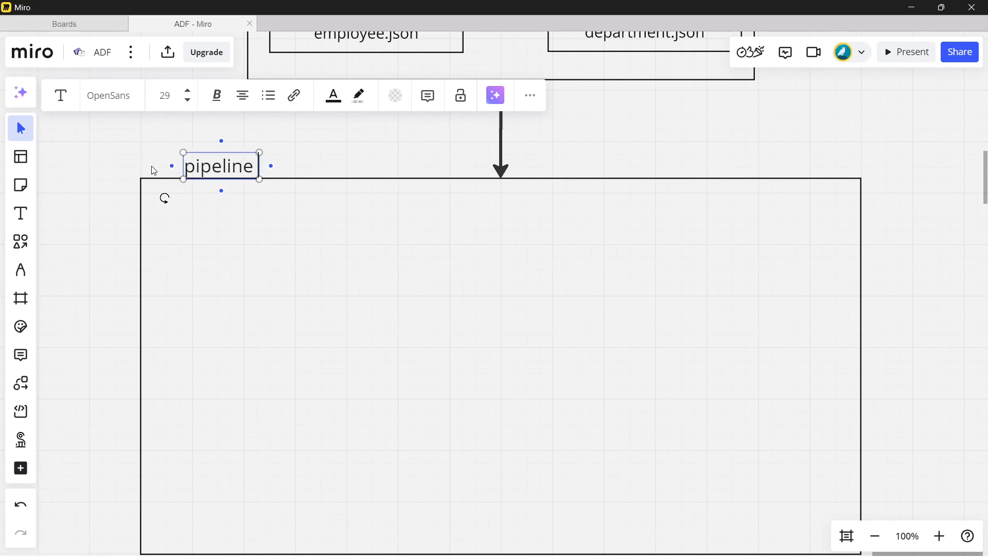
text( 1: d)
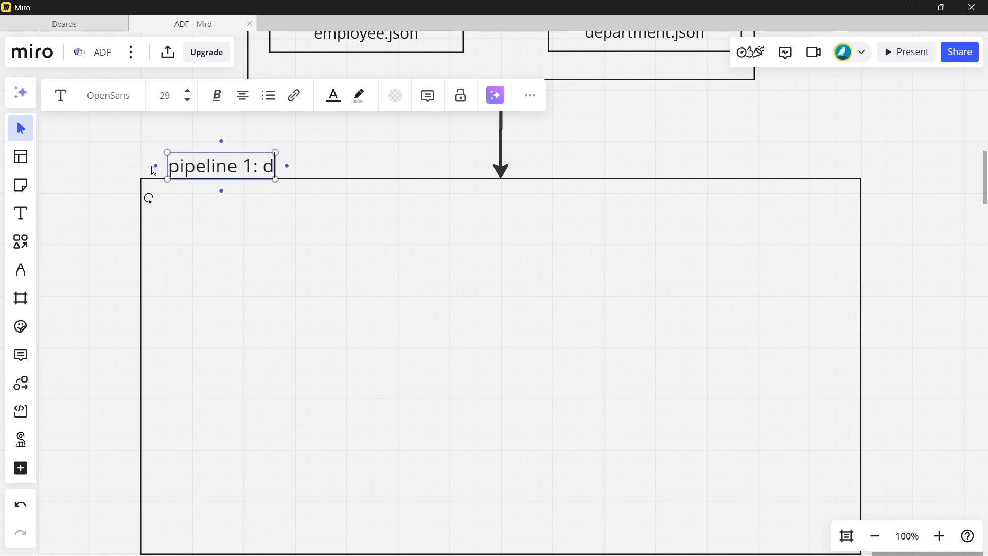
text(ata ingestion)
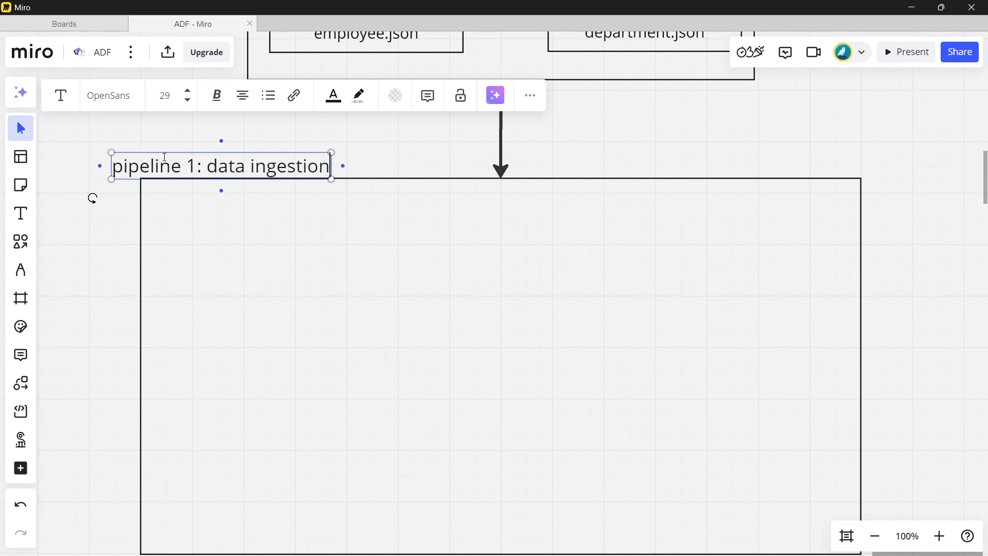
Align the pipeline label with the large rectangle's left edge and widen the rectangle slightly so the connector arrow runs straight.
drag(287, 244, 284, 242)
drag(230, 171, 252, 170)
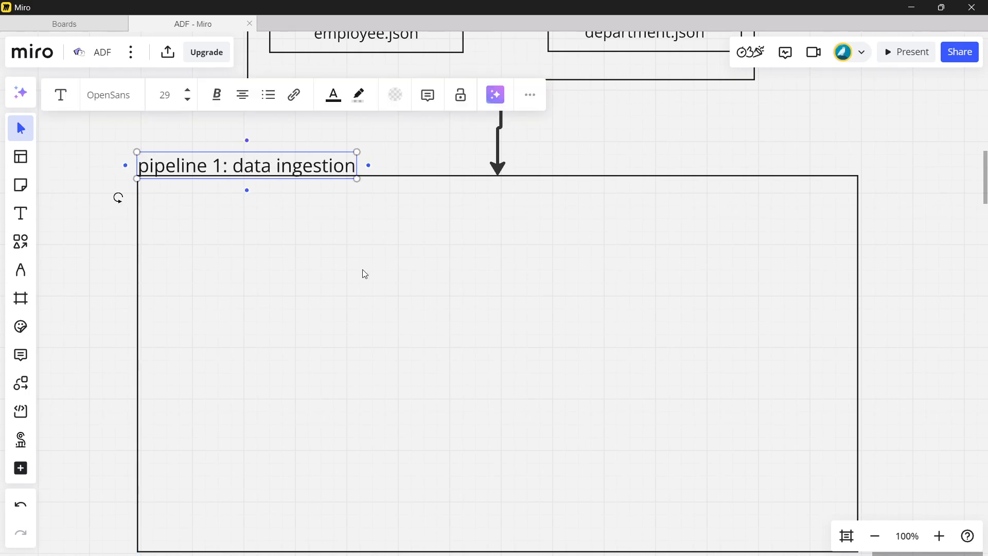
click(858, 254)
drag(858, 253, 862, 203)
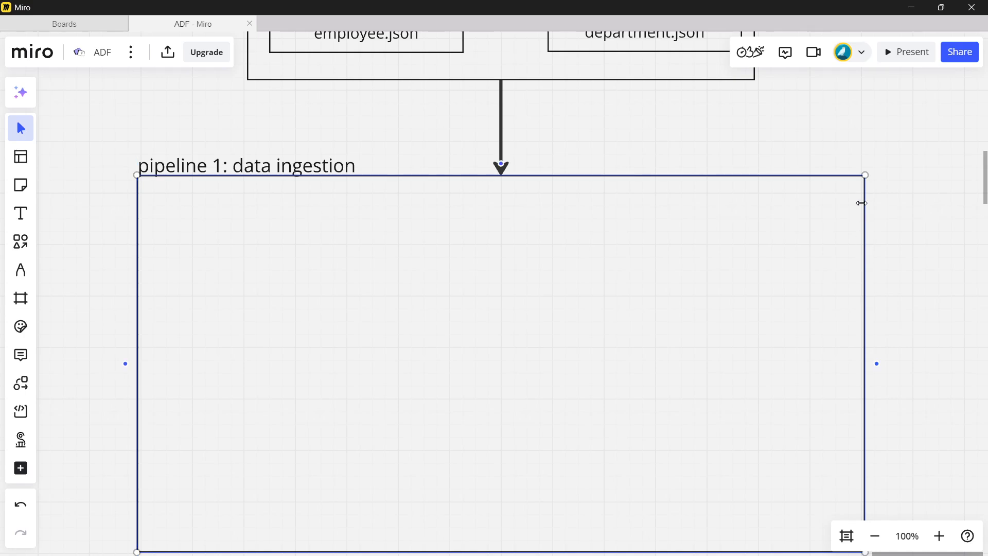
click(837, 168)
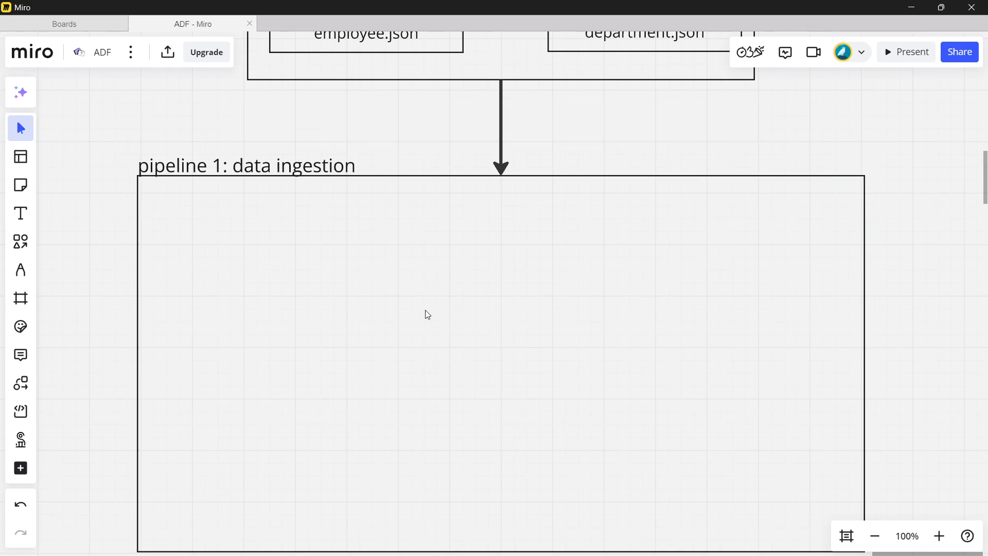
Draw a wide, short rectangle near the top of the pipeline box and label it "GET MEATDATA ACTIVITY" at font size 24.
click(21, 241)
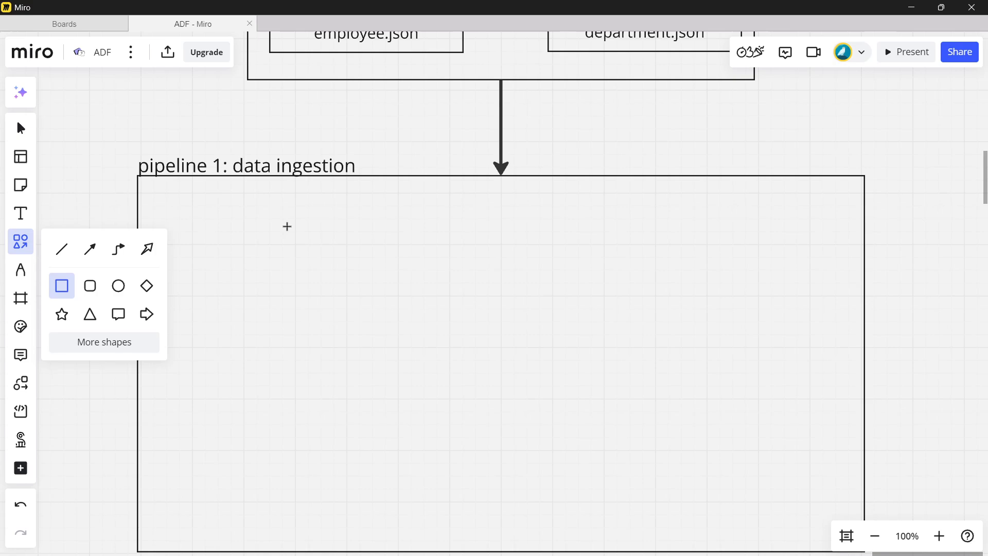
drag(319, 203, 687, 240)
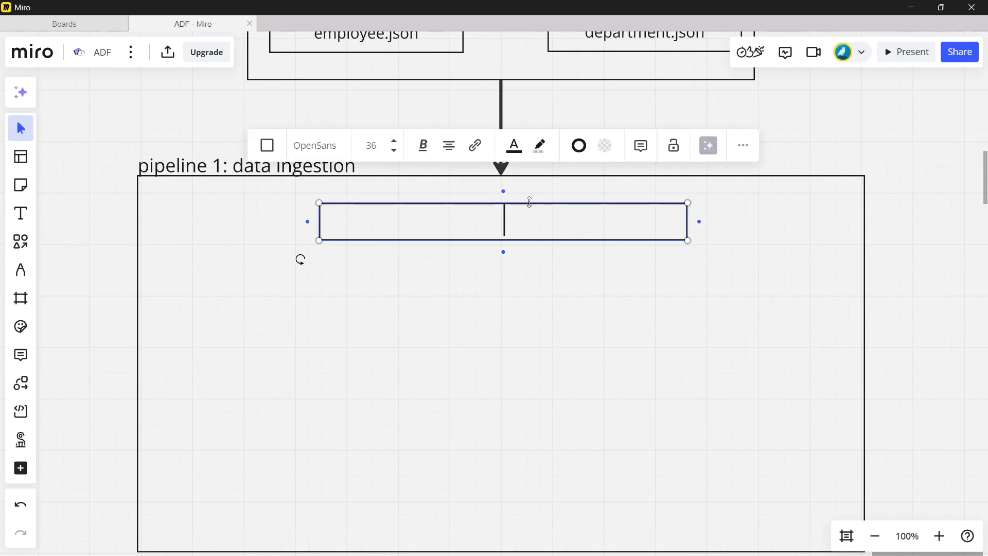
click(393, 150)
scroll(530, 117, up, 1)
scroll(530, 121, down, 1)
text(GET ME)
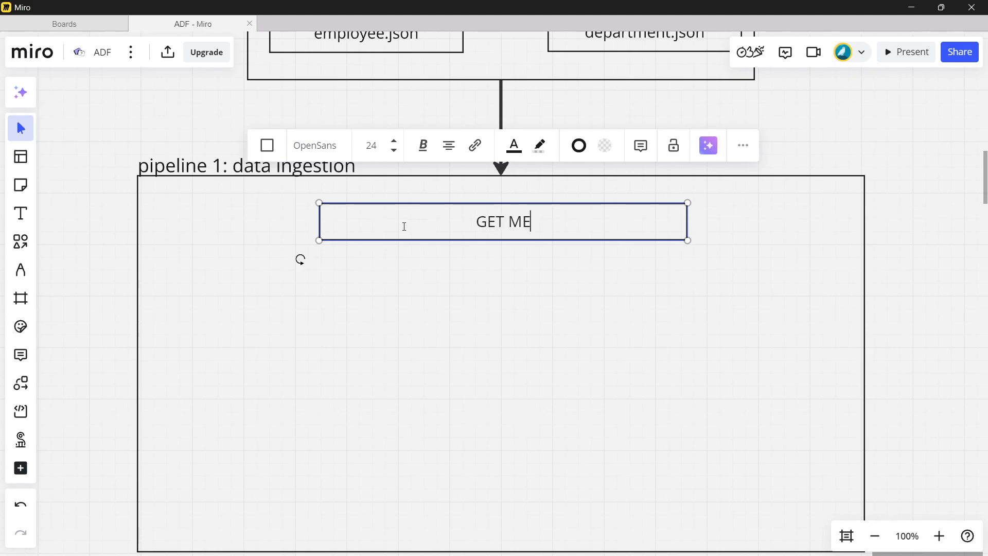
text(ATDAYT)
key(BackSpace)
key(BackSpace)
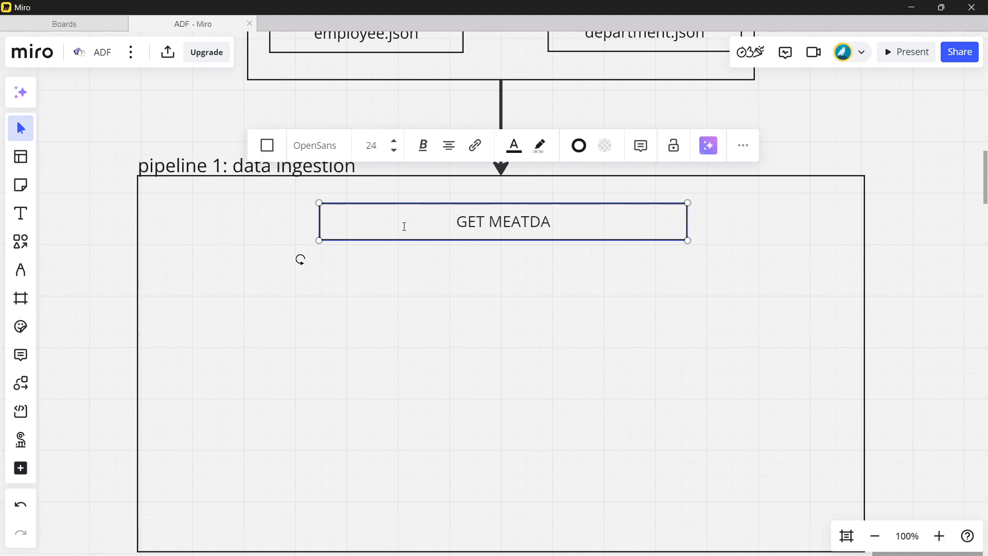
text(TA ACT)
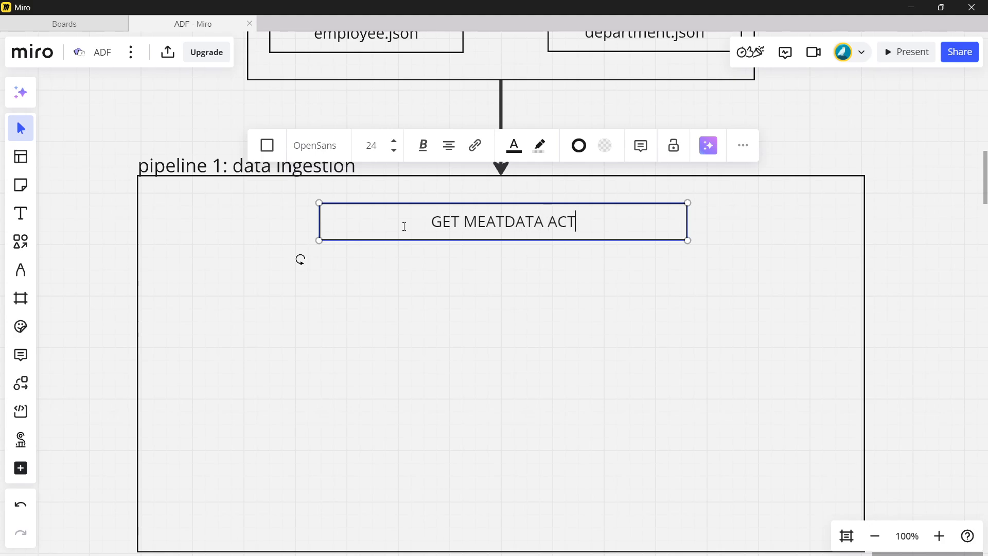
text(IVITY)
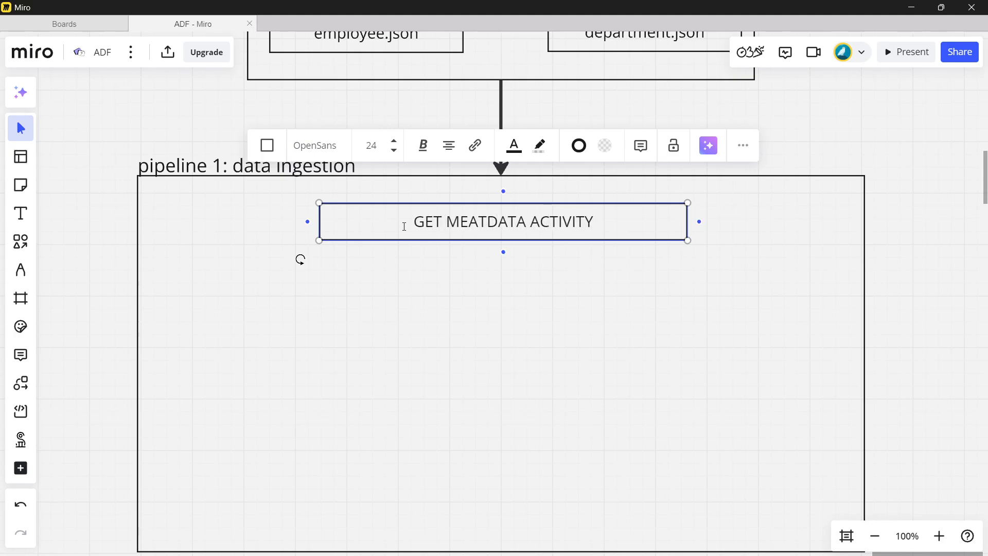
Create an arrow-connected rectangle below "GET MEATDATA ACTIVITY" and label it "Foreach Activity".
scroll(539, 285, down, 3)
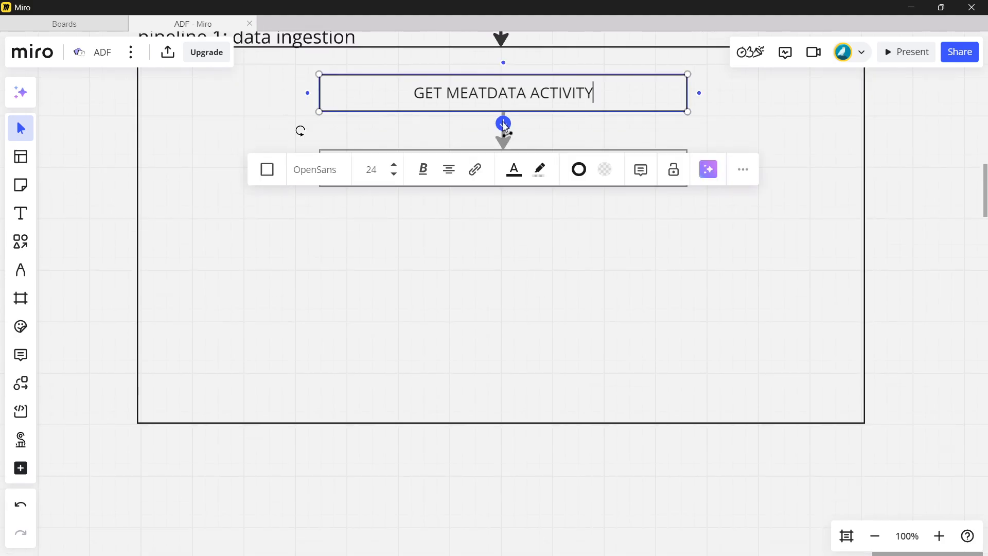
click(504, 127)
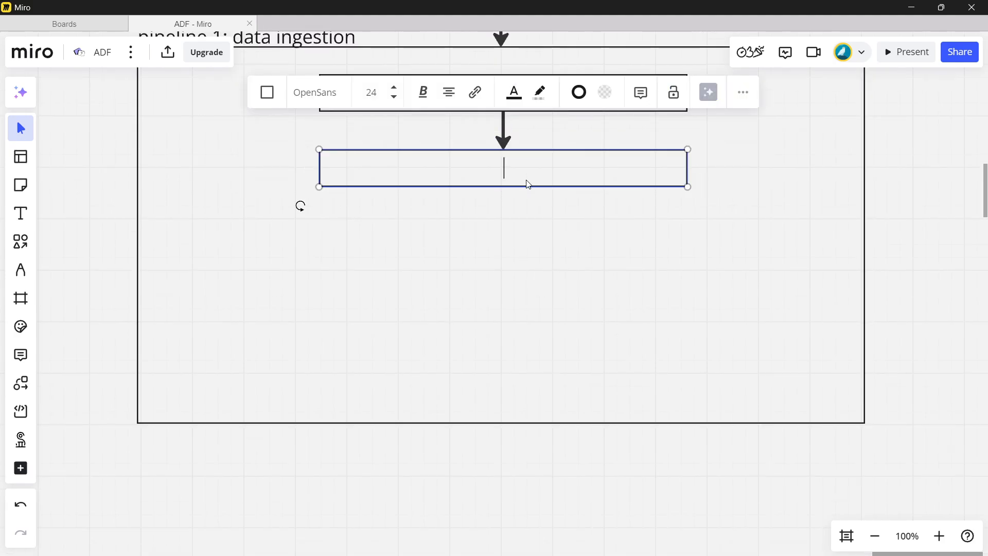
text(For)
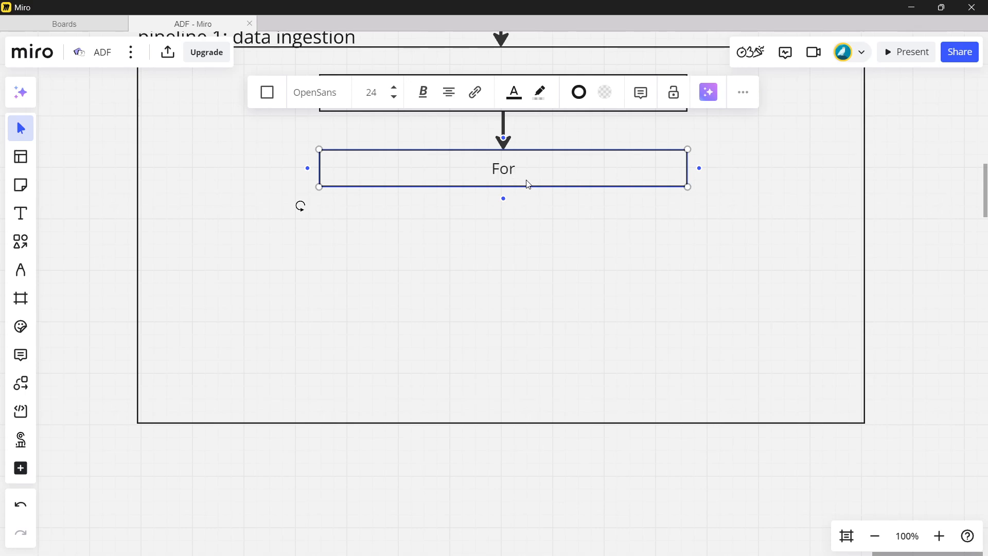
text(each Activity)
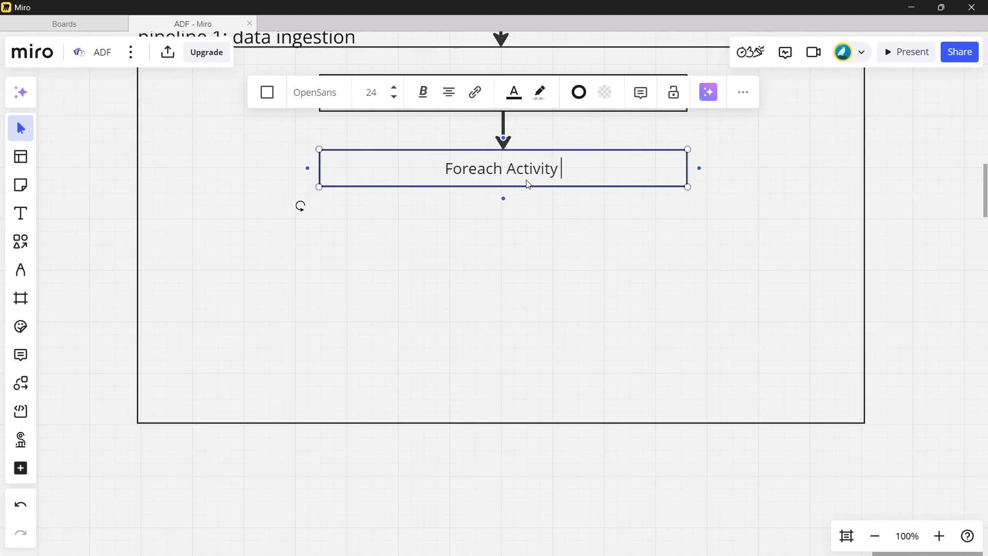
click(21, 241)
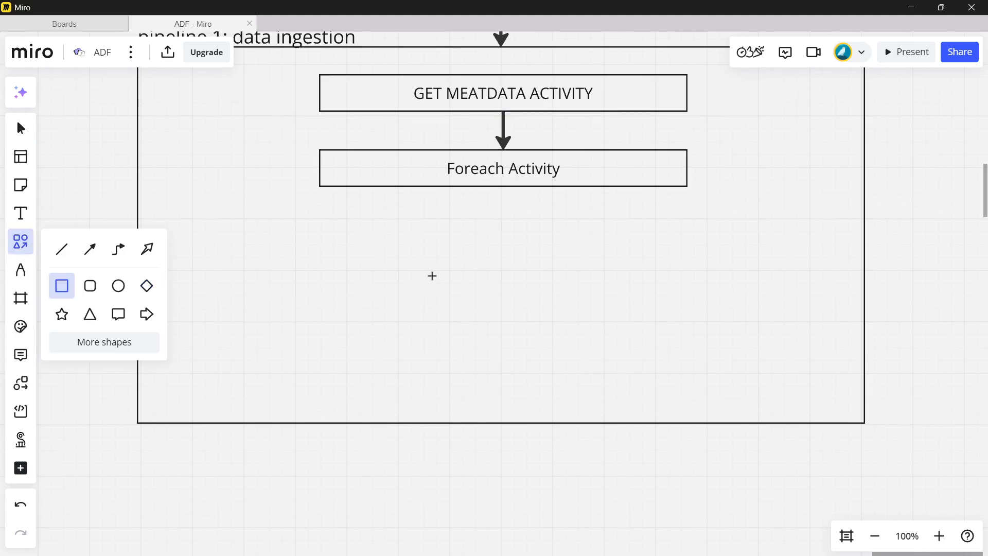
drag(423, 260, 591, 365)
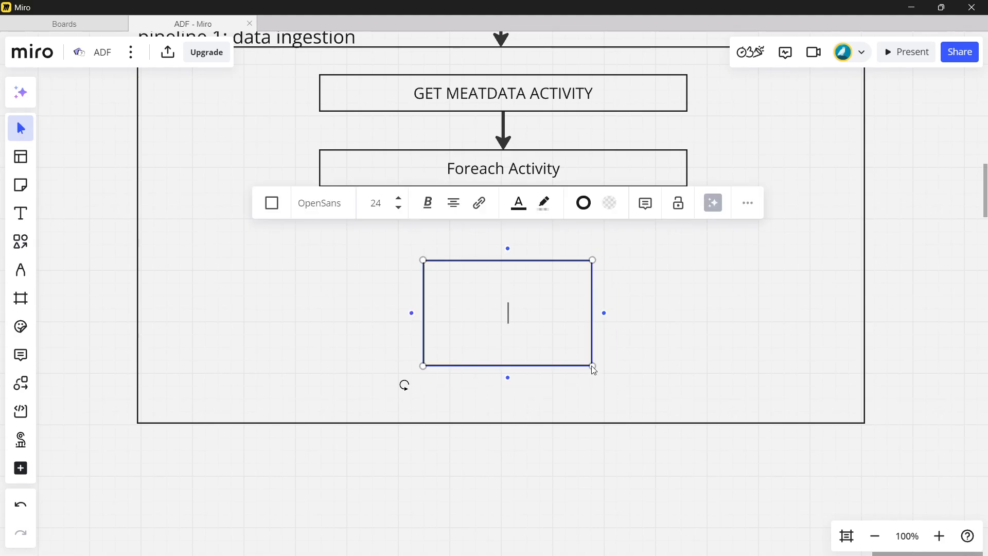
click(658, 314)
mouse_move(658, 314)
mouse_down()
mouse_move(419, 305)
mouse_move(641, 320)
mouse_up()
scroll(654, 326, down, 1)
scroll(654, 326, up, 3)
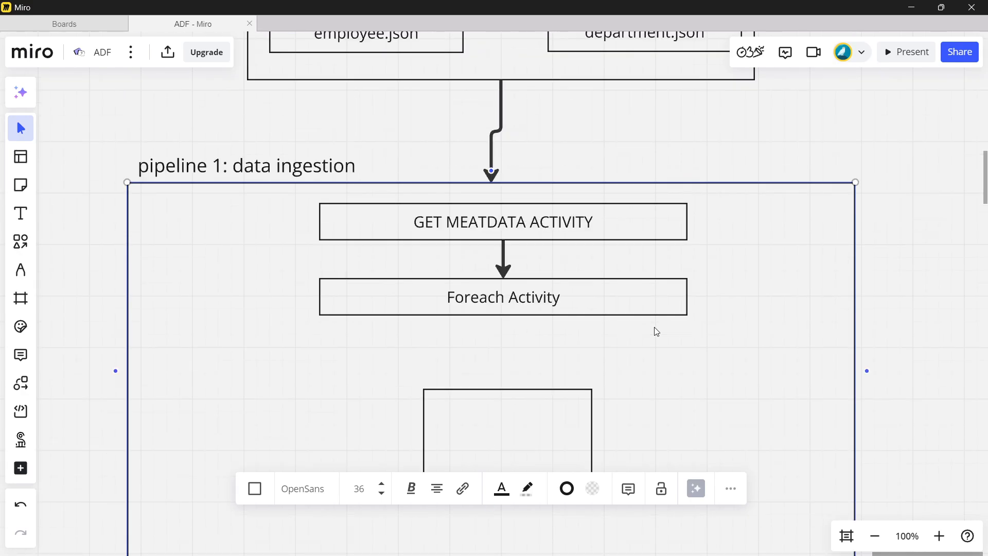
drag(655, 375, 662, 375)
click(564, 450)
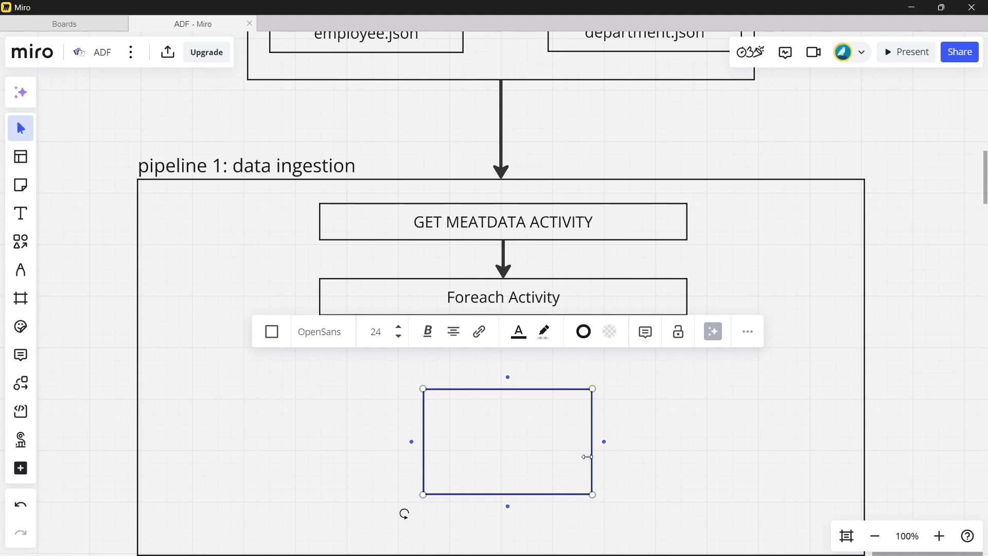
key(Delete)
Draw a large diamond below the "Foreach Activity" rectangle and center it horizontally in the pipeline box.
click(20, 242)
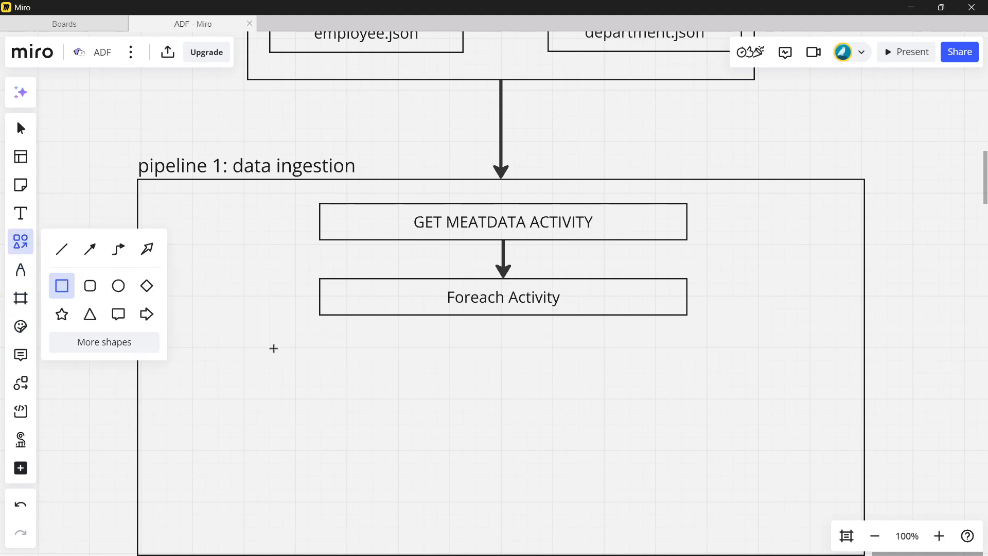
click(147, 286)
scroll(484, 377, down, 5)
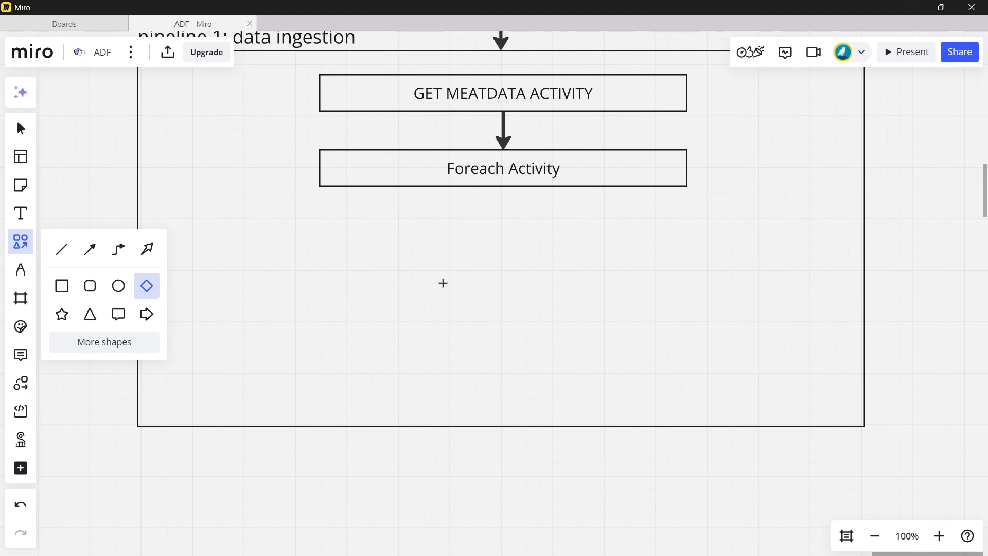
drag(426, 273, 658, 480)
drag(548, 367, 506, 373)
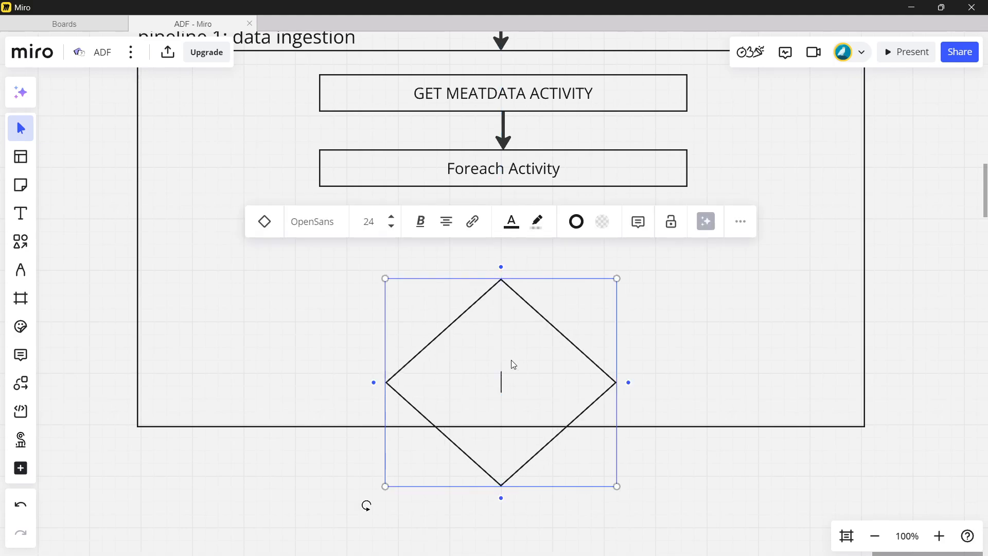
Extend the pipeline box downward so it encloses the whole diamond.
click(725, 426)
drag(723, 429, 727, 545)
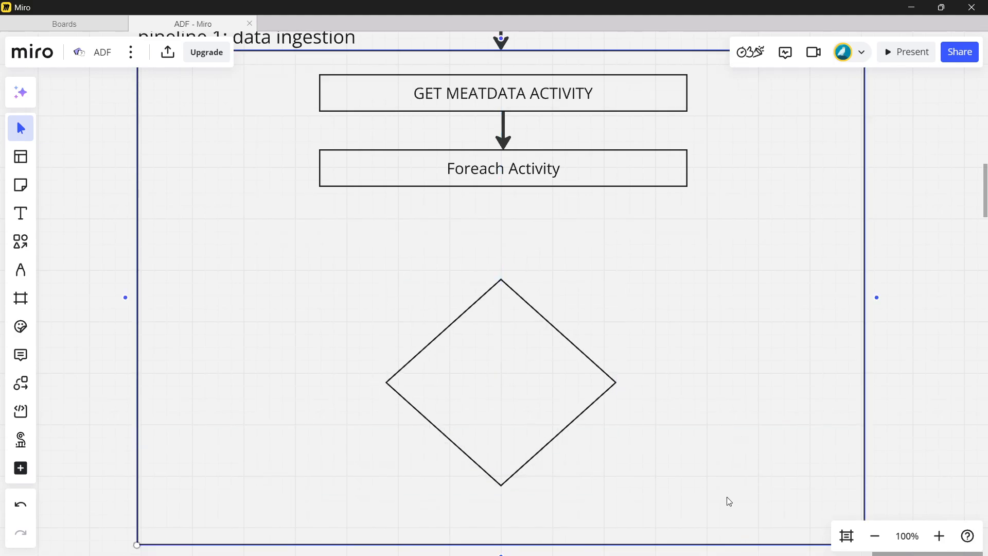
scroll(684, 406, down, 4)
scroll(678, 402, up, 4)
Connect "Foreach Activity" to the diamond with an arrow and align both activity rectangles with the diamond so the arrows run straight.
click(538, 178)
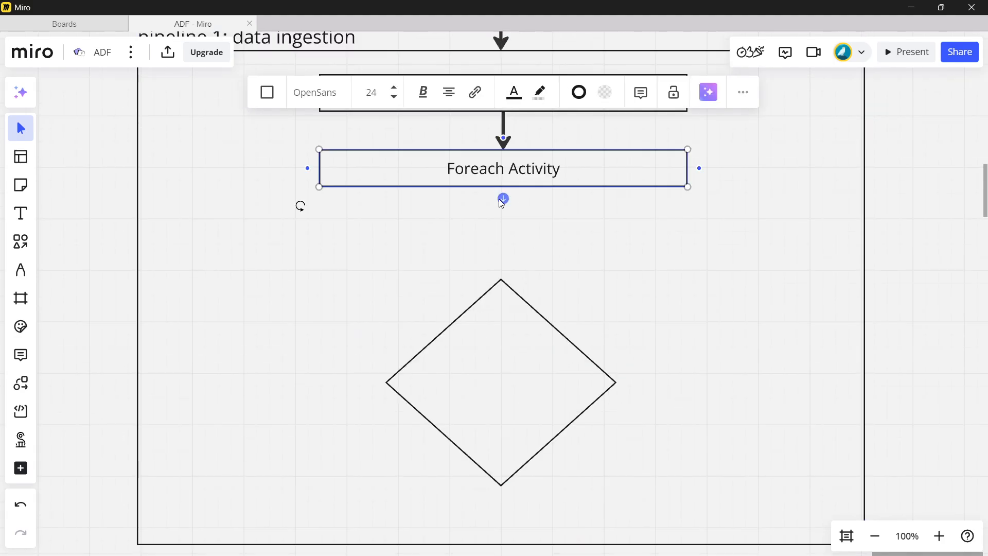
drag(503, 199, 504, 285)
mouse_move(497, 334)
mouse_down()
mouse_move(507, 338)
mouse_move(502, 332)
mouse_up()
drag(549, 177, 546, 176)
click(725, 154)
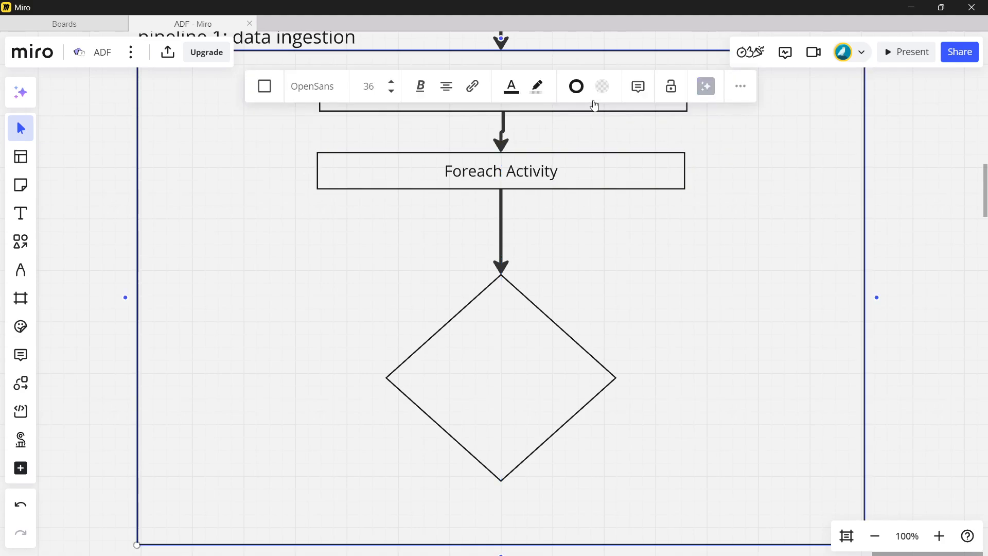
click(581, 110)
drag(581, 109, 578, 104)
Label the diamond "IF condition".
click(509, 366)
click(502, 379)
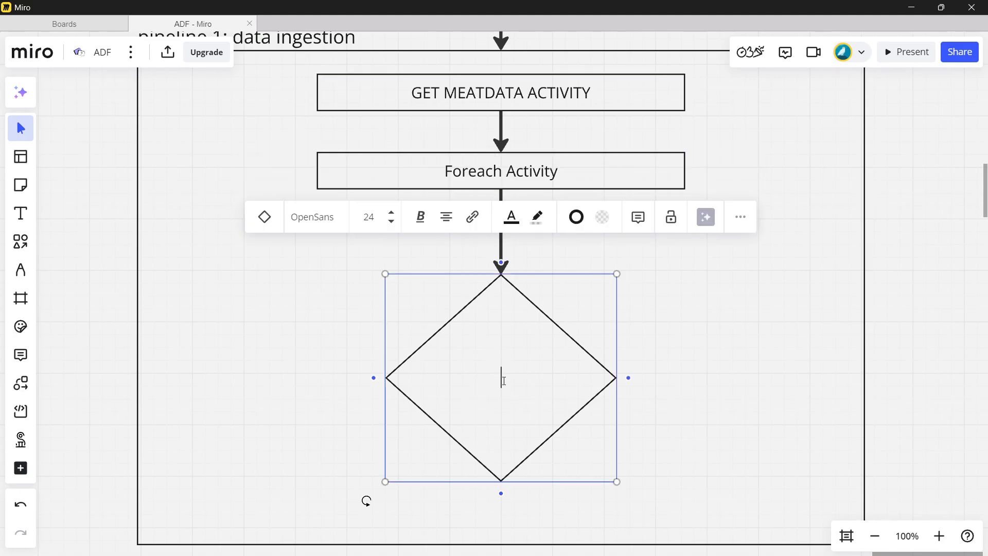
text(IF condition)
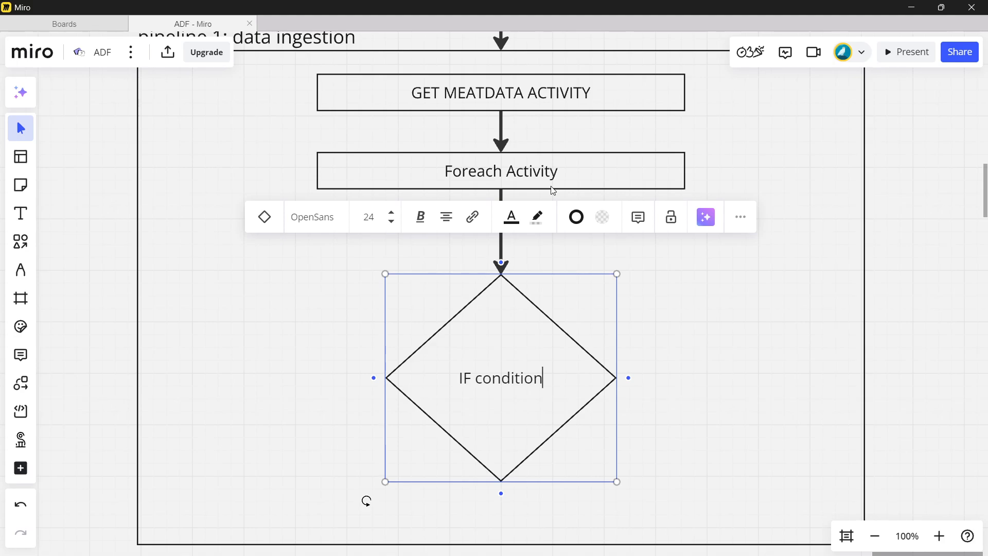
Extend the pipeline box's bottom edge much further down to make room for shapes below the diamond.
scroll(553, 190, down, 3)
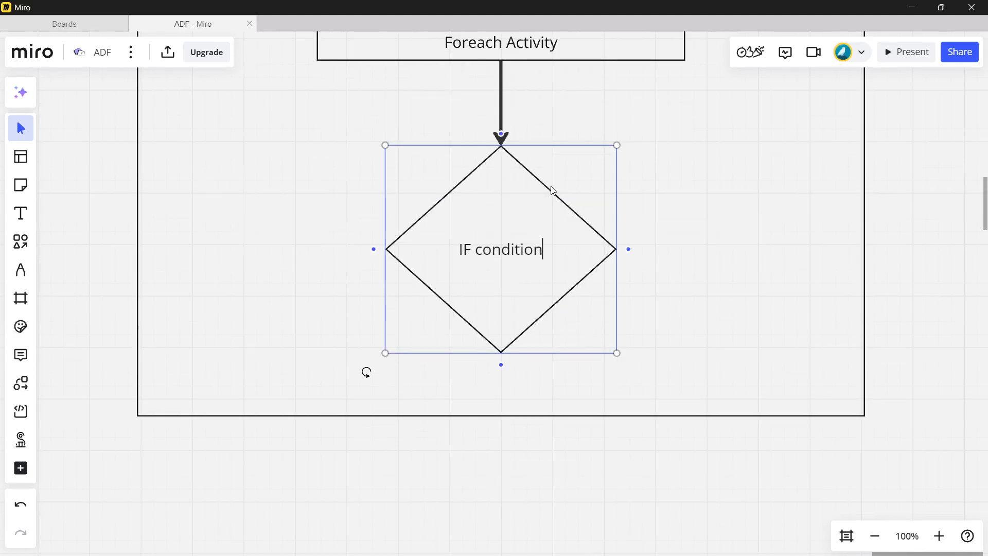
click(509, 416)
drag(509, 416, 509, 550)
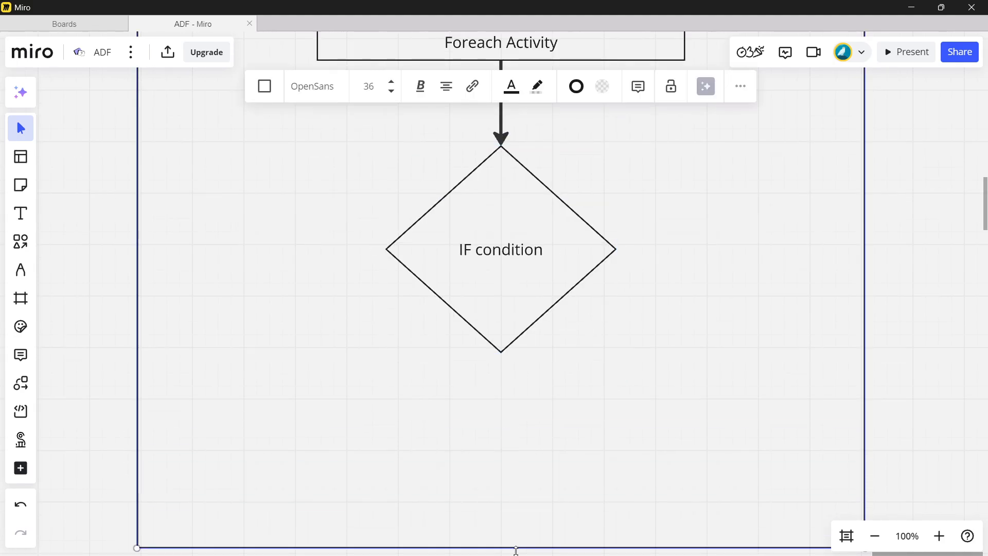
scroll(553, 431, down, 4)
drag(531, 362, 523, 421)
scroll(540, 329, up, 3)
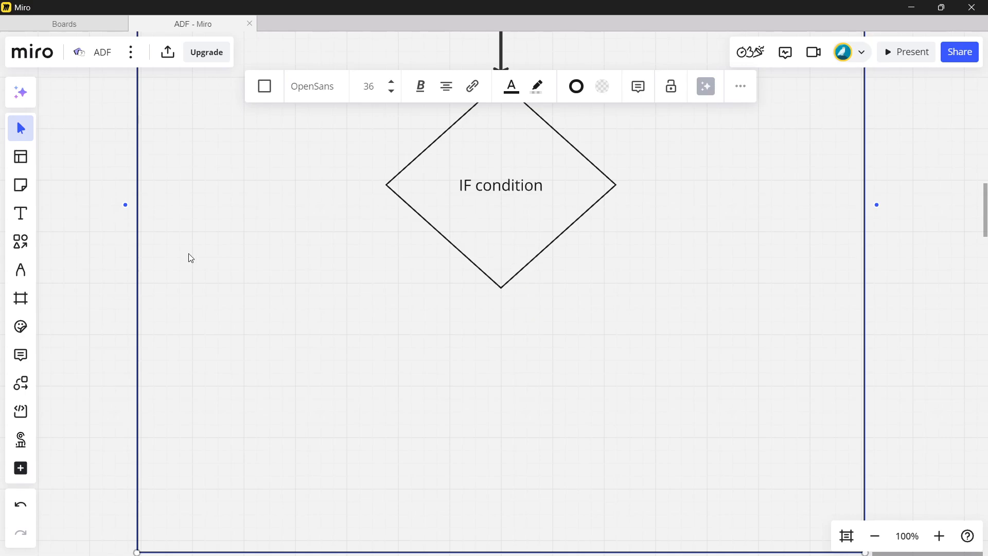
Add a rectangle labeled "COPY ACTIVITY (JSON to CSV)" on two lines, below and left of the diamond, with an arrow from the diamond's left corner.
click(21, 241)
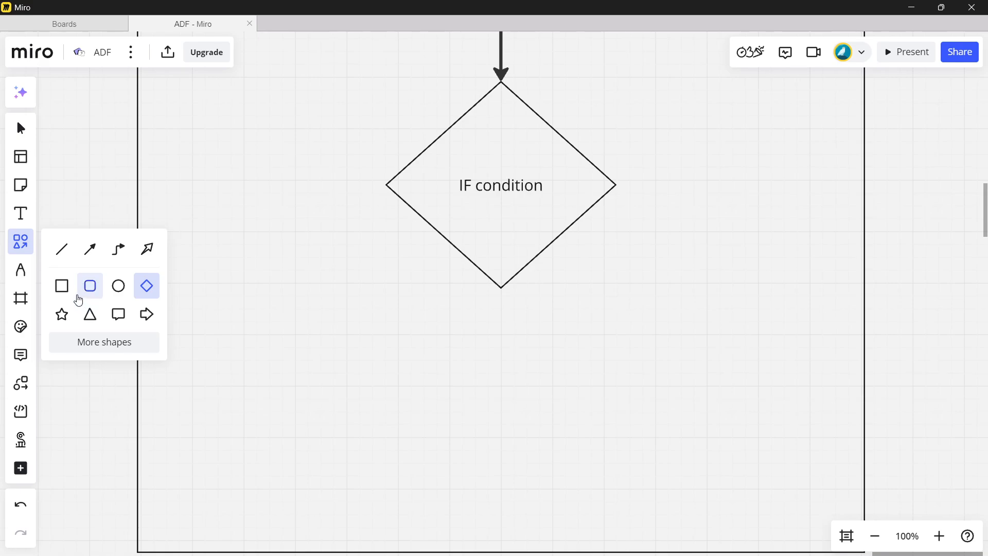
click(62, 286)
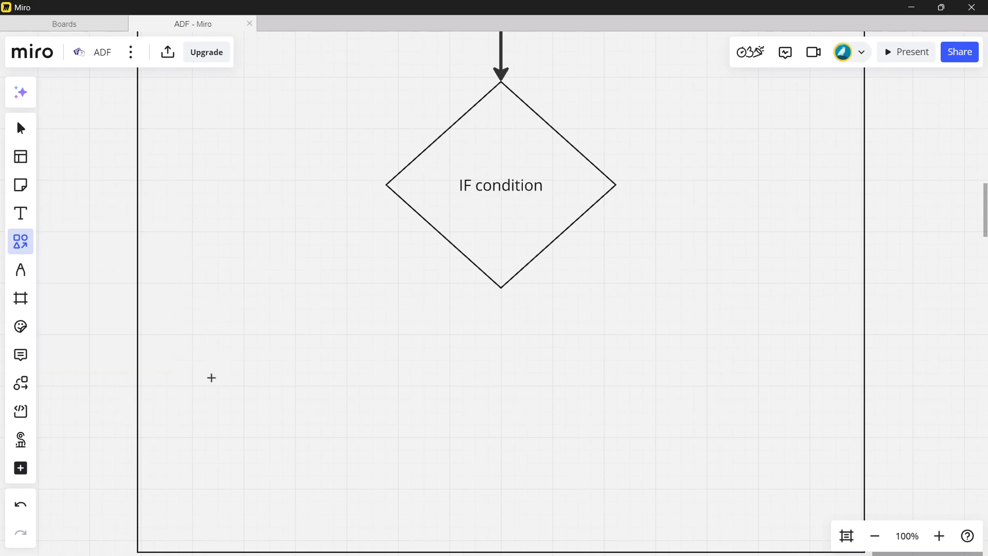
drag(211, 377, 442, 500)
text(CO)
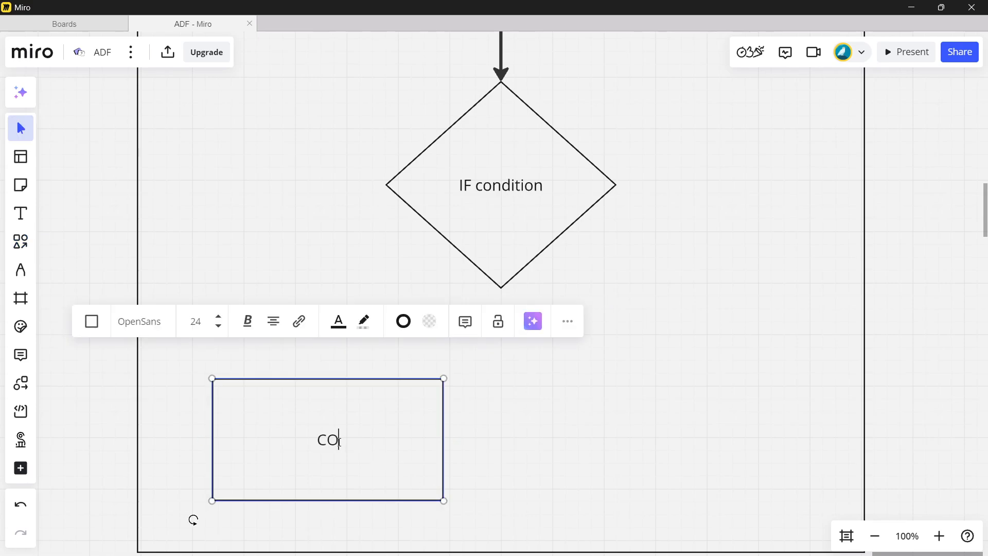
text(PY ACTIVITY)
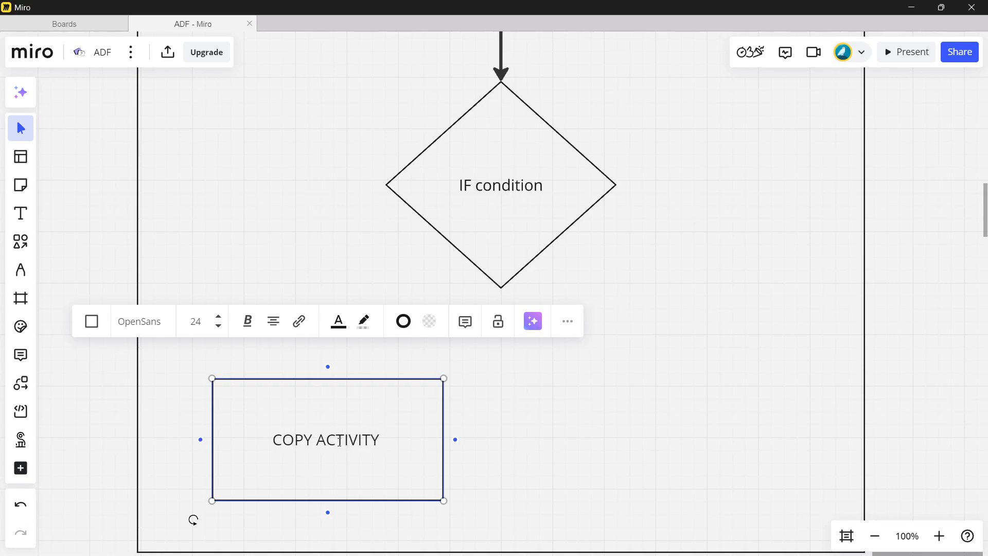
key(Return)
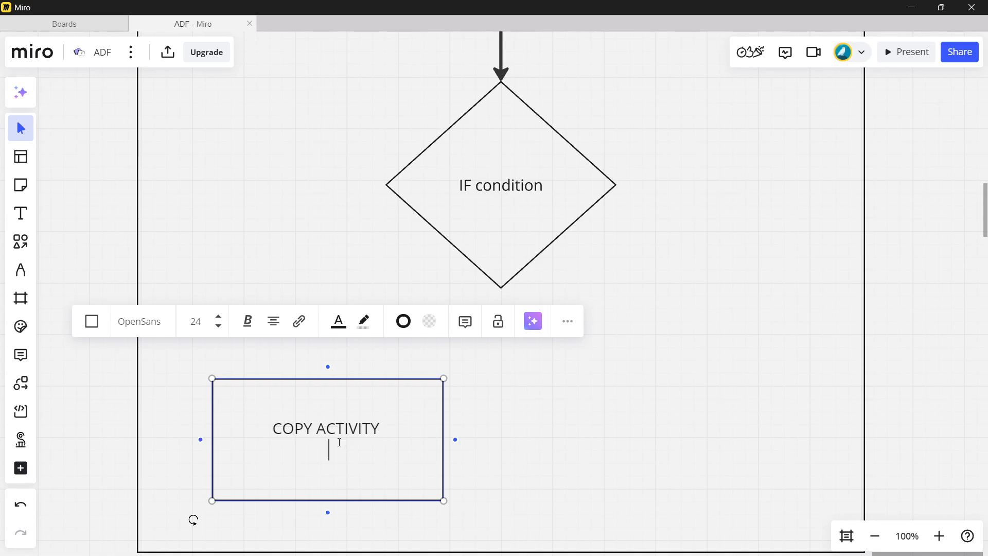
text((JSON to C)
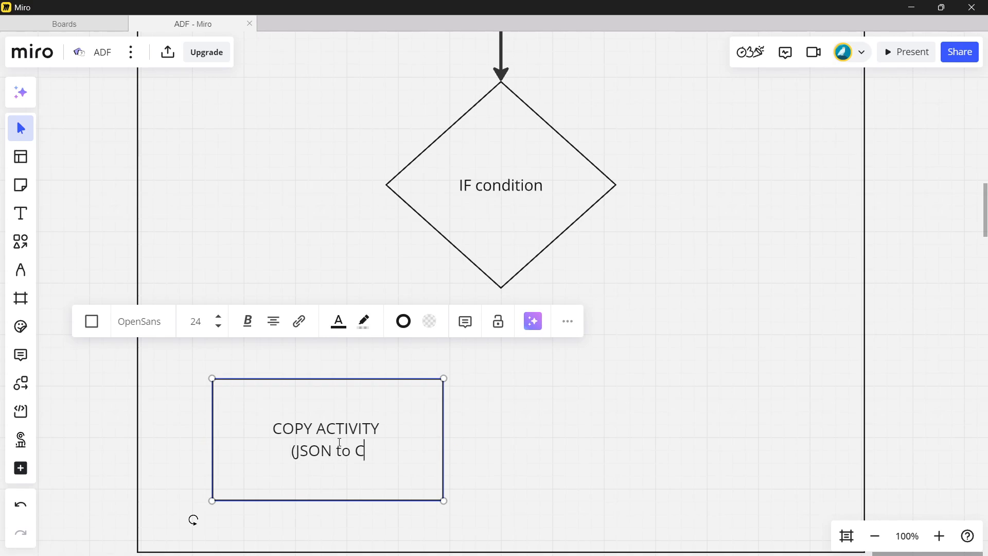
text(SV))
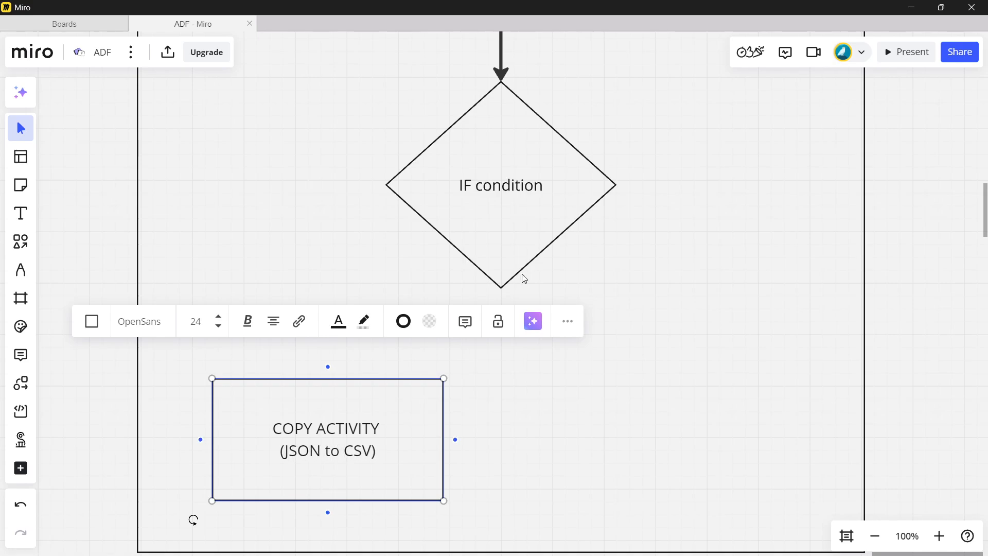
click(529, 235)
drag(373, 185, 329, 384)
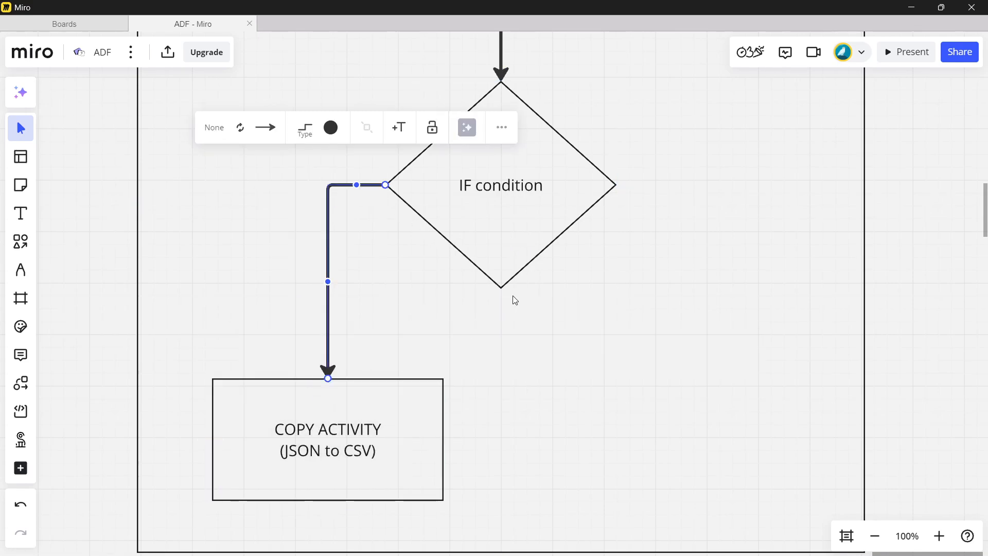
Add a second rectangle level with the first copy activity, below and right of the diamond, labeled "COPY ACTIVITY (JSON TO CSV)" on two lines.
click(21, 242)
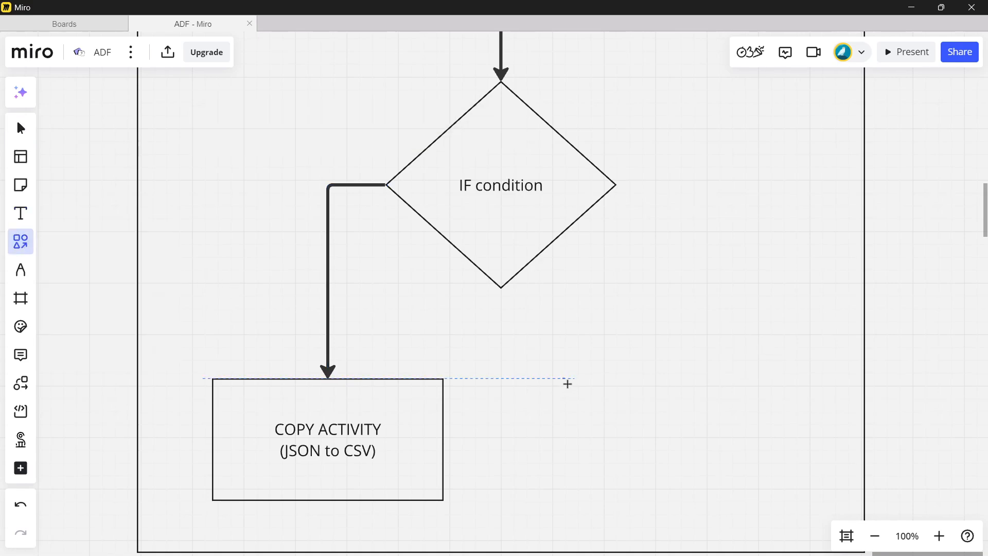
drag(567, 381, 791, 501)
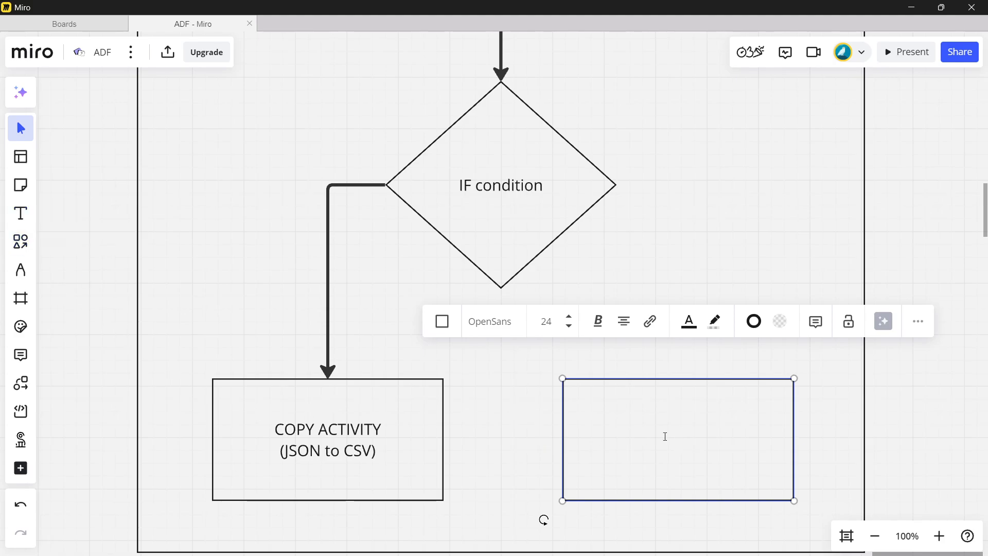
text(COPY ACTI)
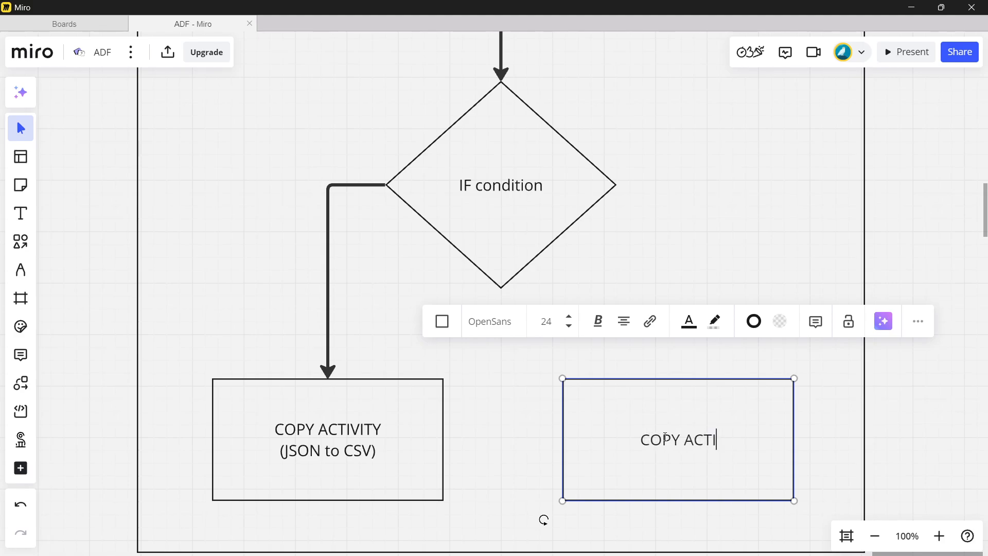
text(VITY)
key(Return)
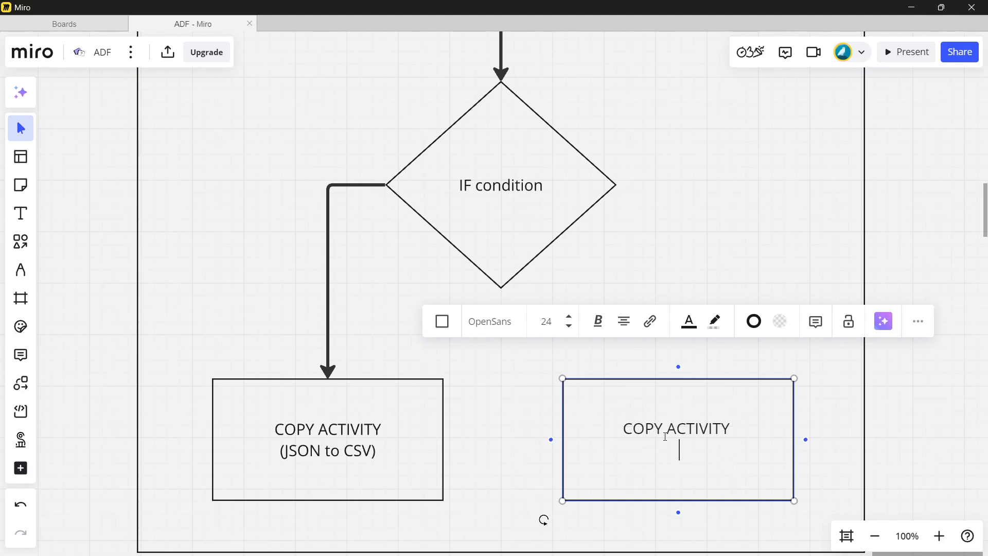
text((JSON T)
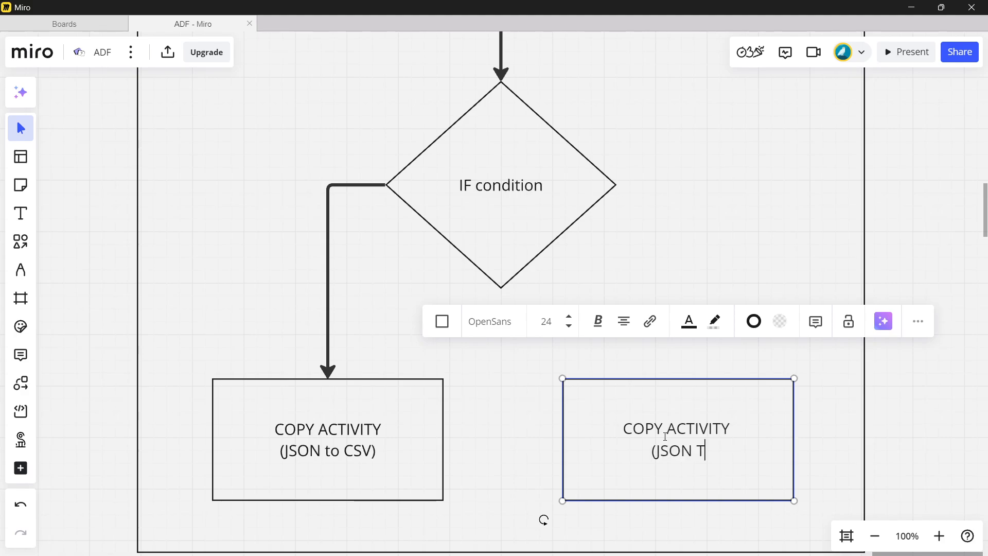
text(O CS)
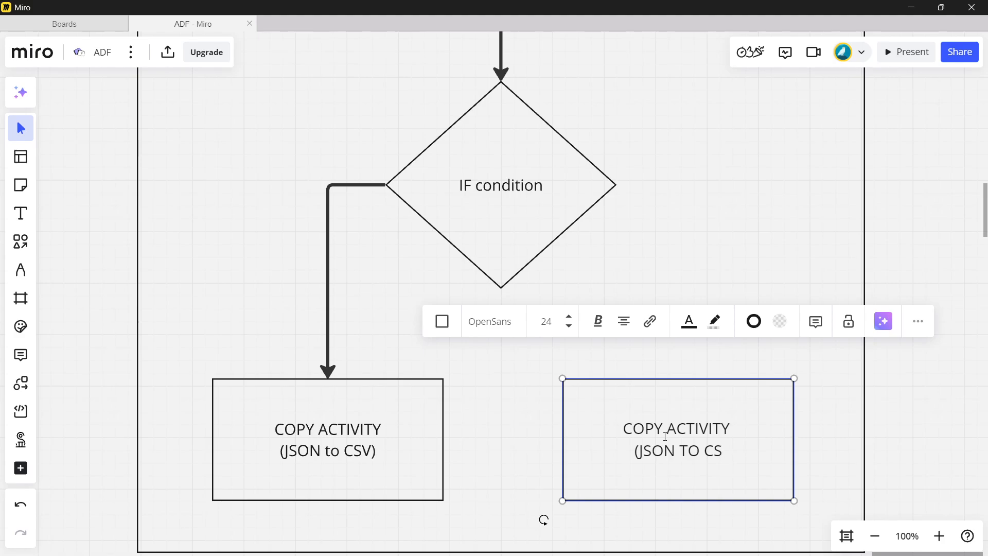
text(V))
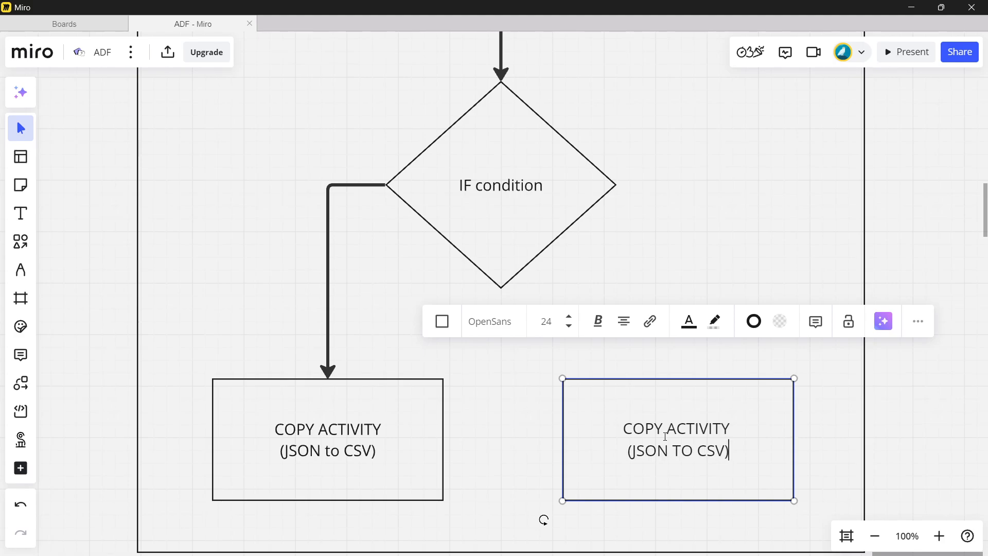
Connect the right corner of the "IF condition" diamond to the top of the right copy activity rectangle with an arrow.
scroll(665, 436, up, 2)
click(462, 210)
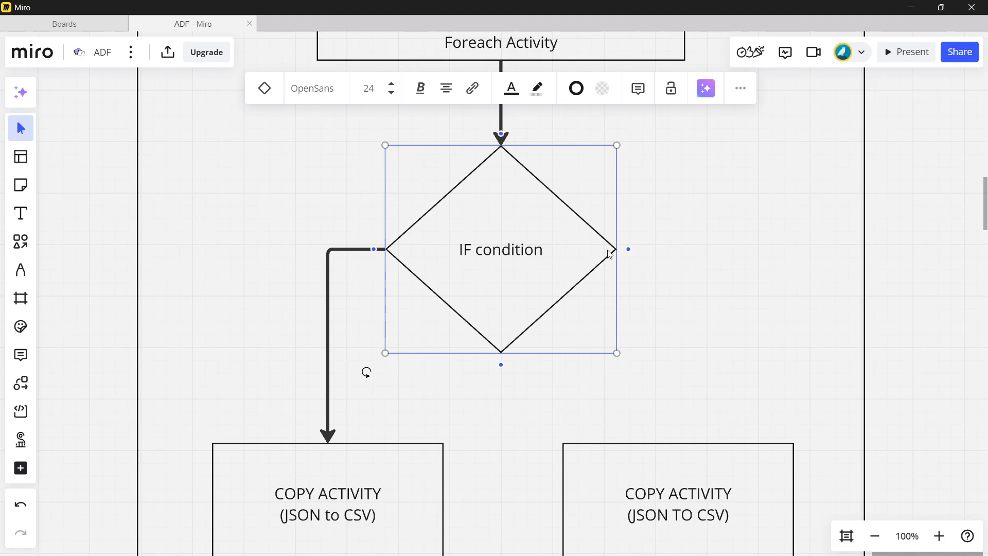
mouse_move(629, 249)
drag(628, 249, 679, 444)
Draw a wide, empty rectangle below the pipeline box and match its width to that box.
scroll(780, 388, down, 3)
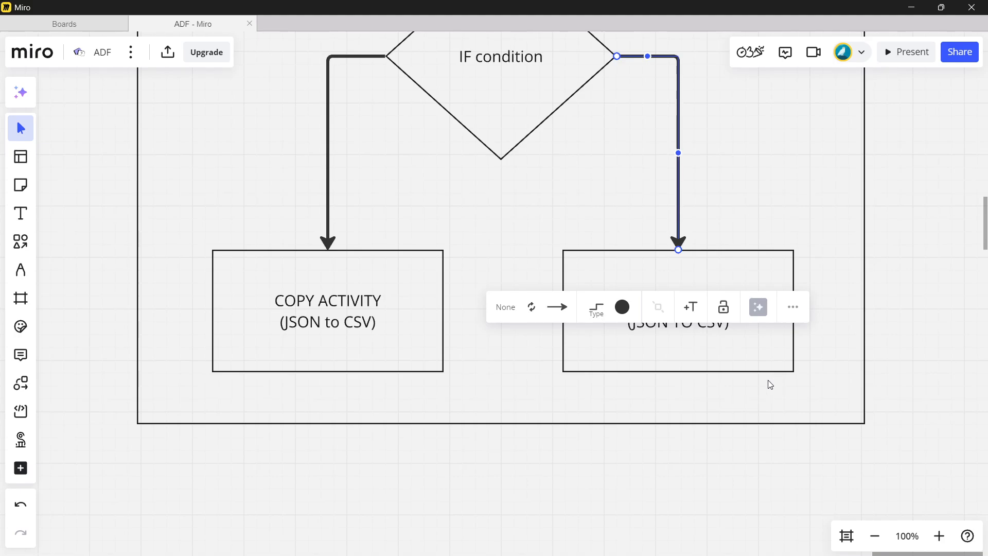
scroll(768, 380, down, 3)
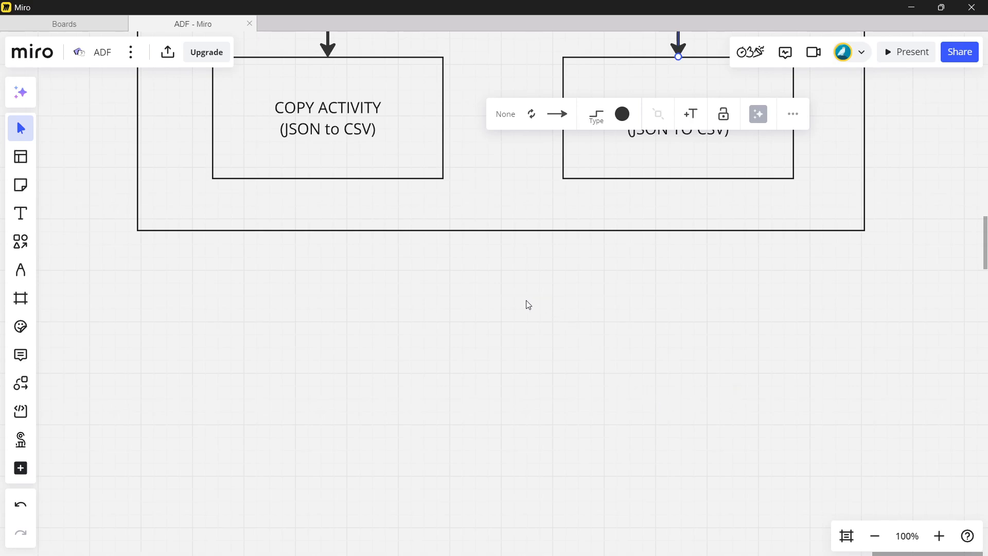
click(23, 240)
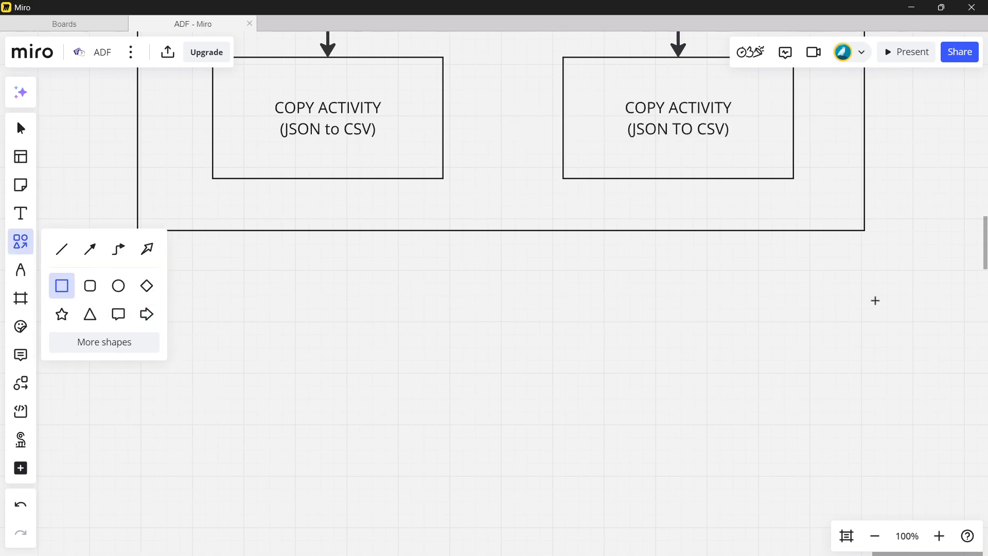
mouse_move(866, 302)
mouse_down()
mouse_move(625, 409)
mouse_move(133, 487)
mouse_up()
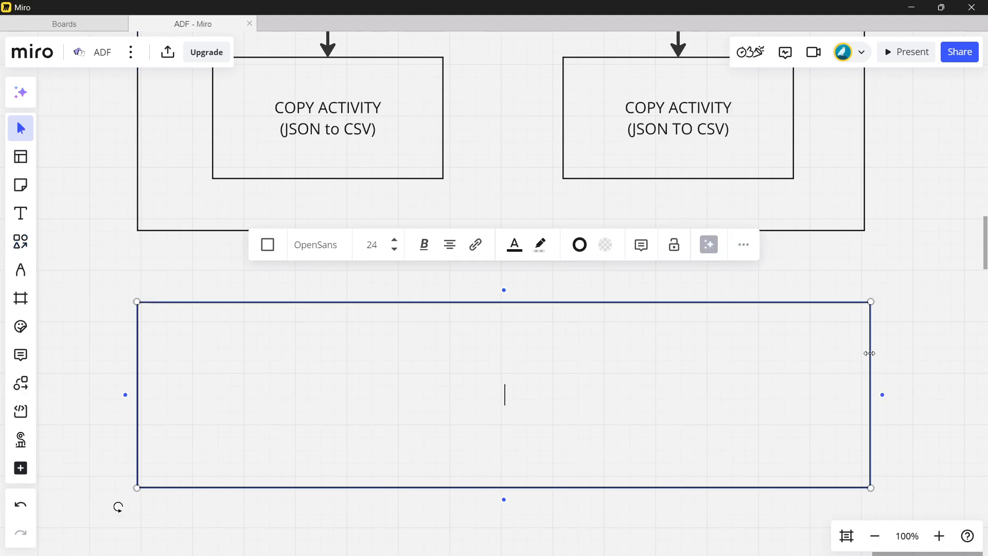
drag(870, 355, 865, 354)
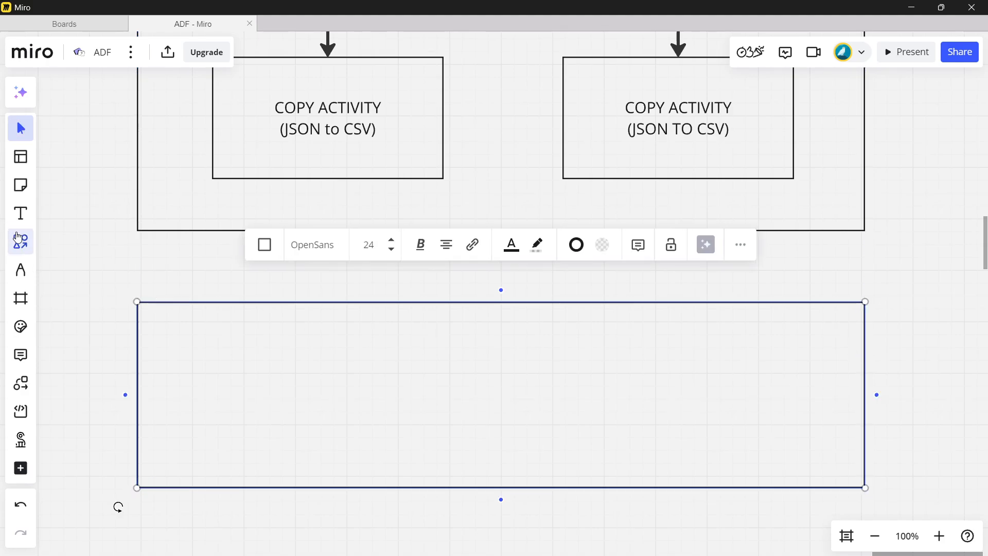
Add a rectangle labeled "Employee container (employee.csv)" on two lines inside the lower box, aligned in width with the left copy activity.
click(19, 239)
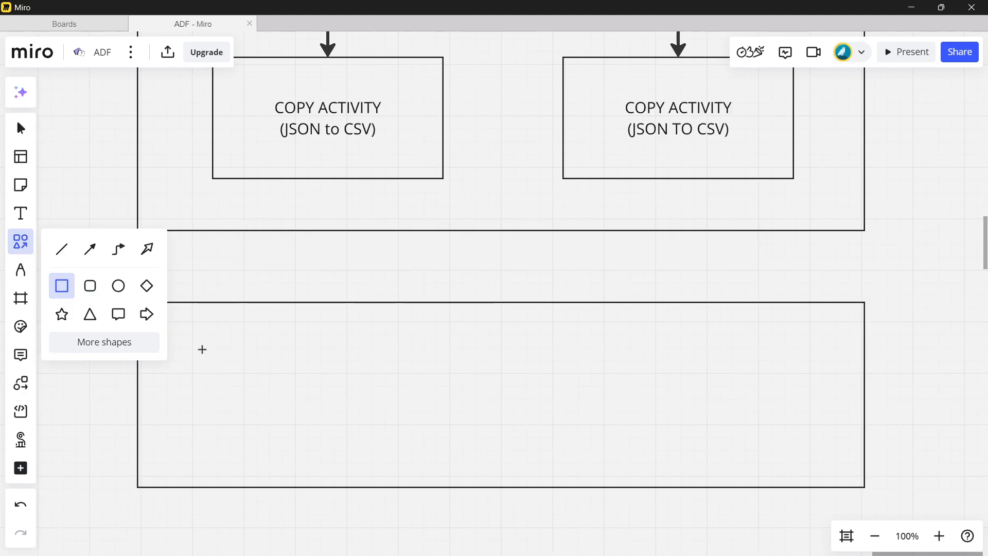
mouse_move(218, 351)
mouse_down()
mouse_move(443, 457)
mouse_move(443, 466)
mouse_up()
drag(218, 388, 212, 389)
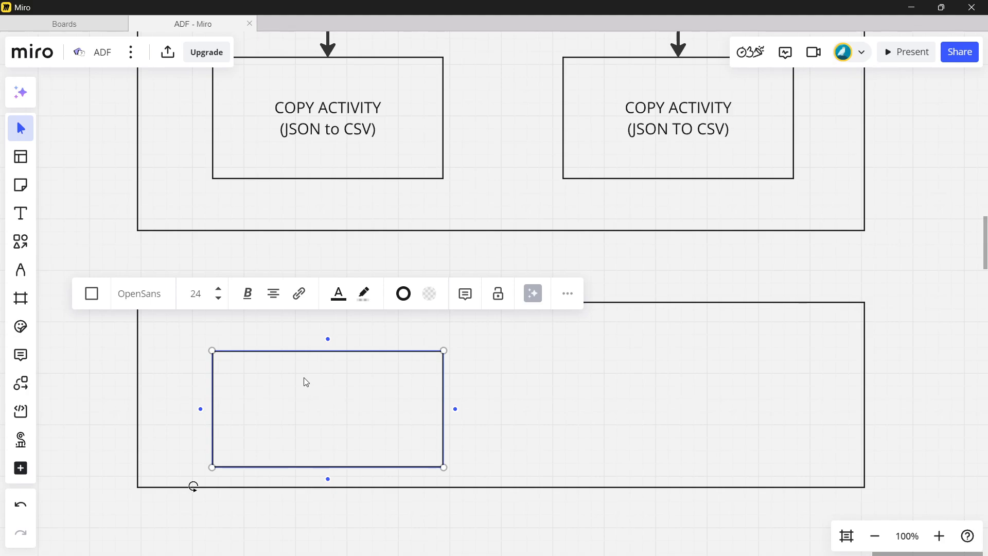
text(Employee con)
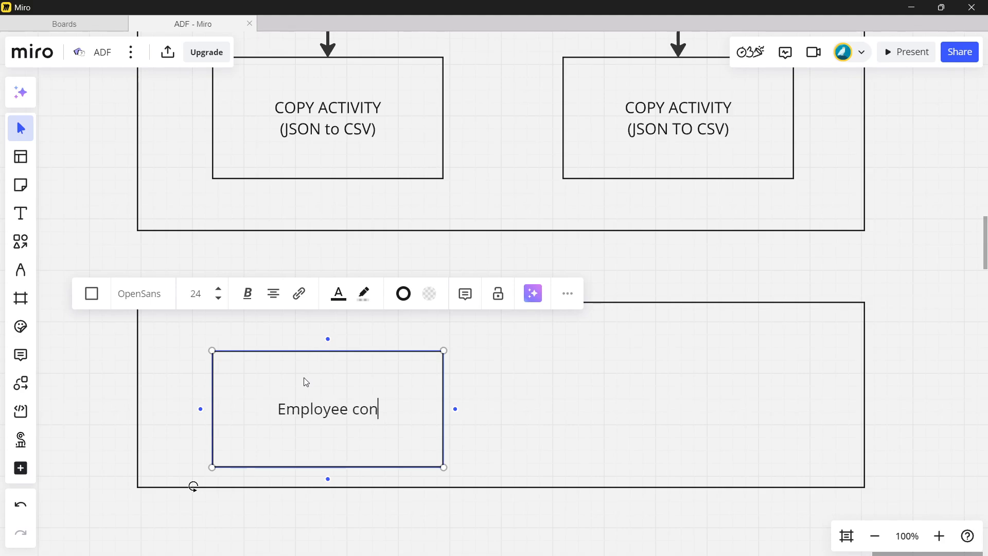
text(tainber)
key(BackSpace)
key(BackSpace)
key(BackSpace)
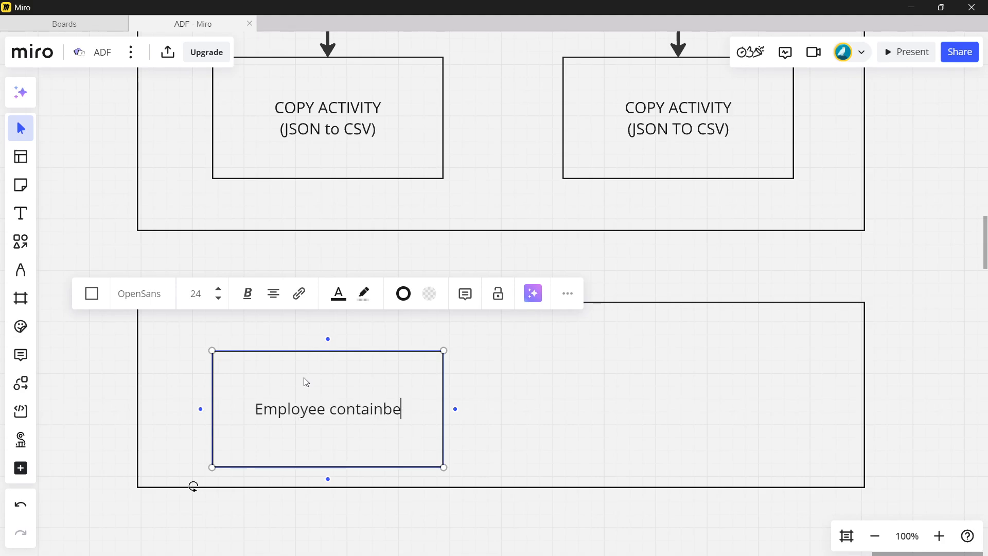
text(er)
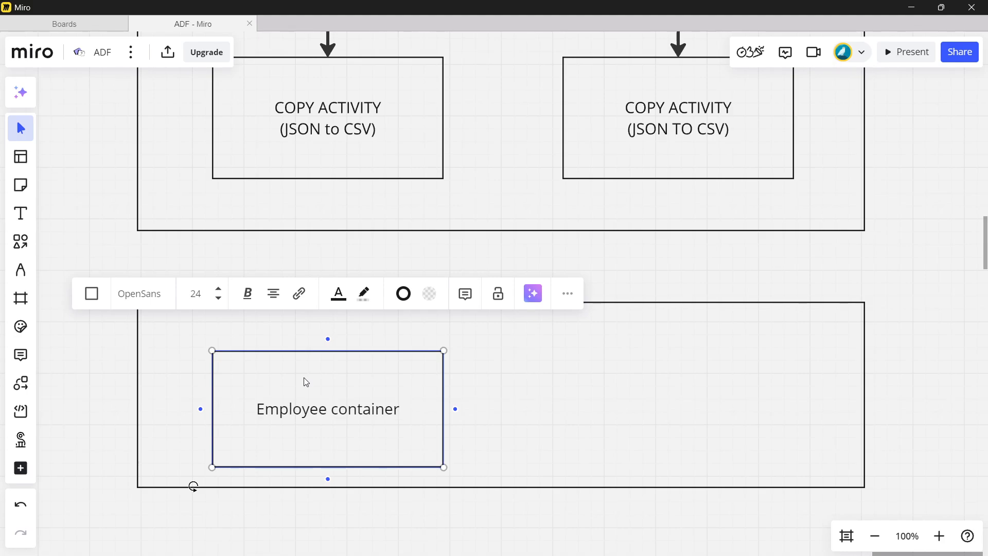
key(Return)
text((em)
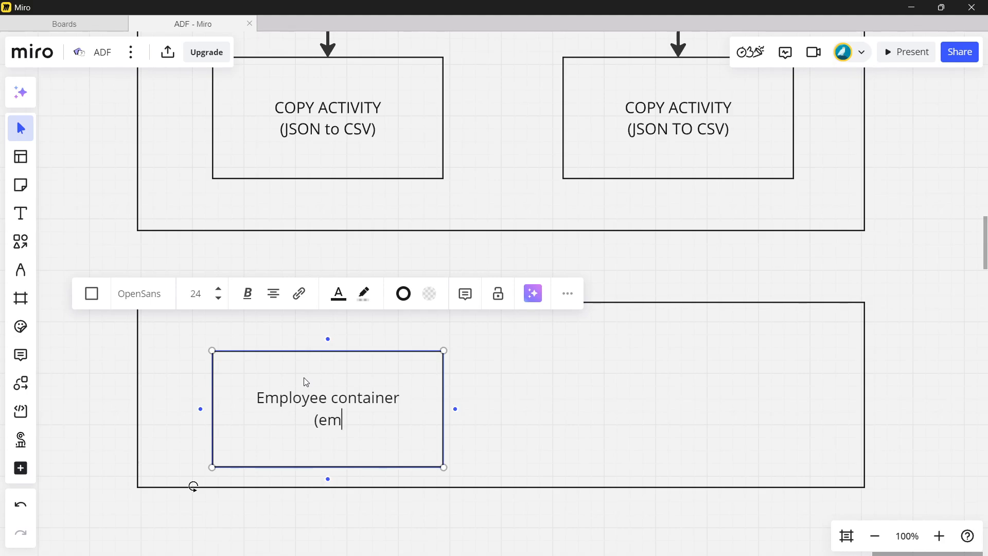
text(ployee.cs)
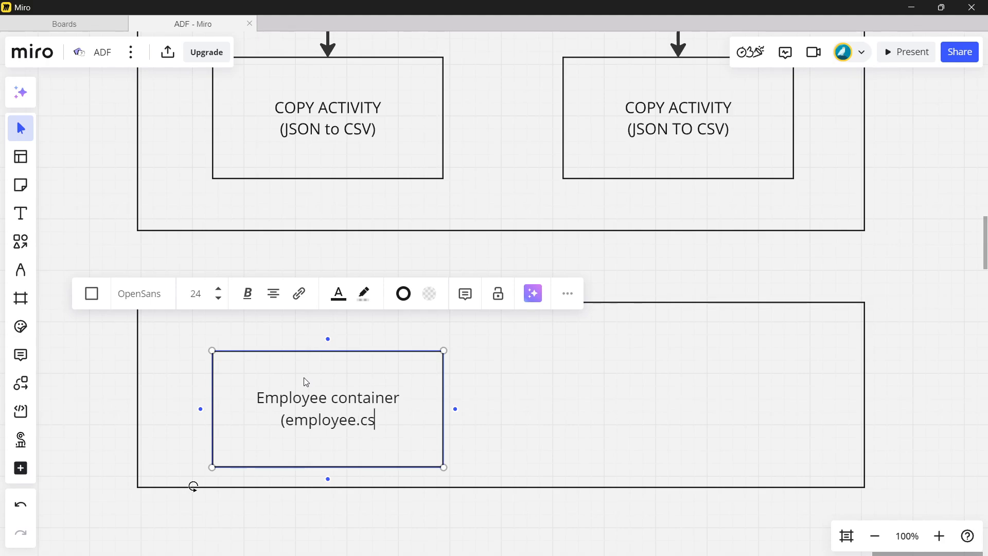
text(v))
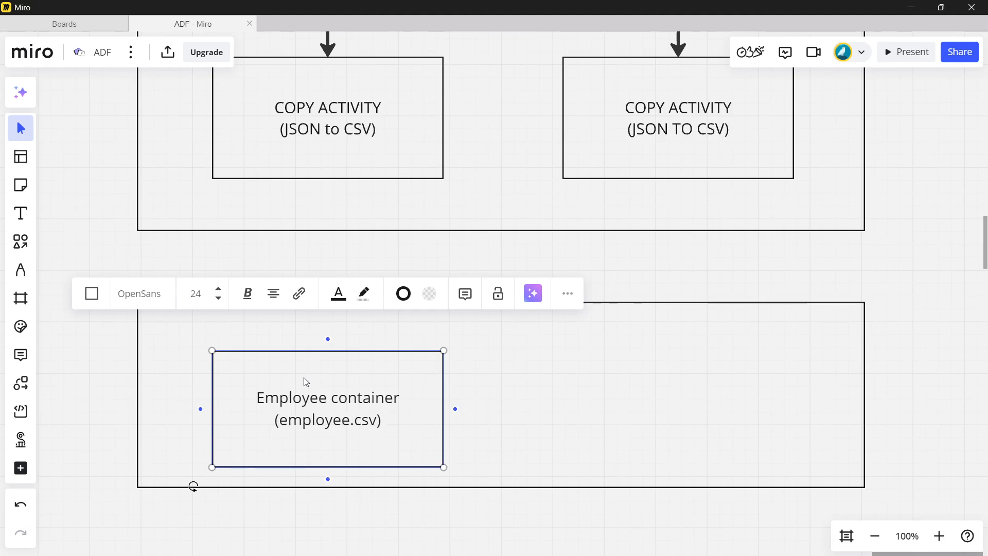